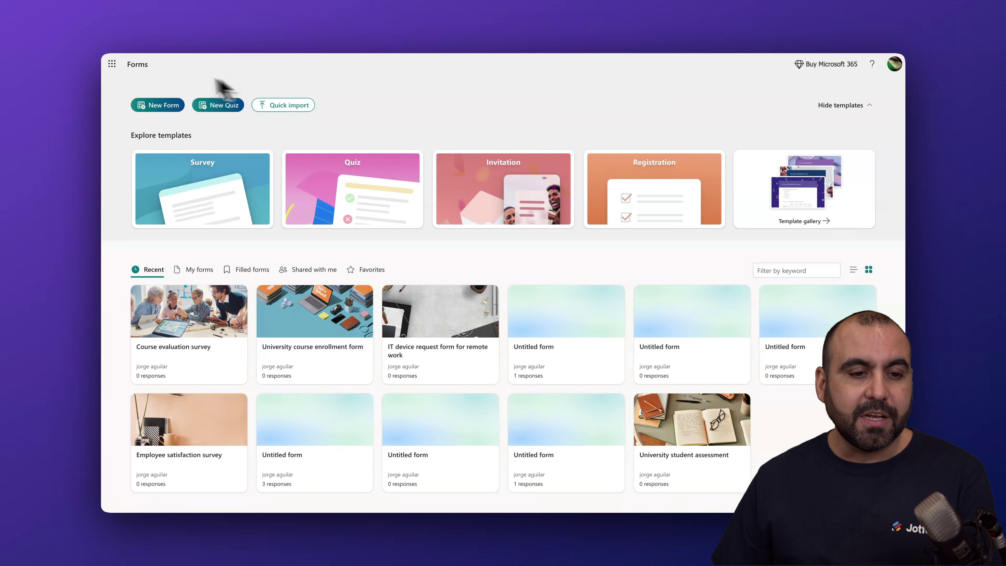
Search the Microsoft 365 apps for 'forms', then open the Course evaluation survey card
left_click(112, 64)
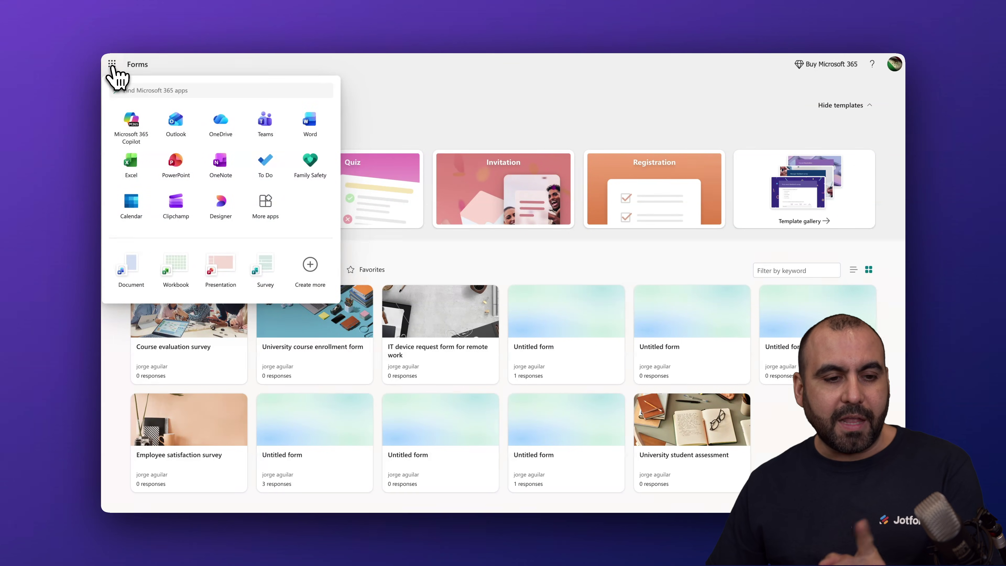
left_click(161, 90)
type("forms")
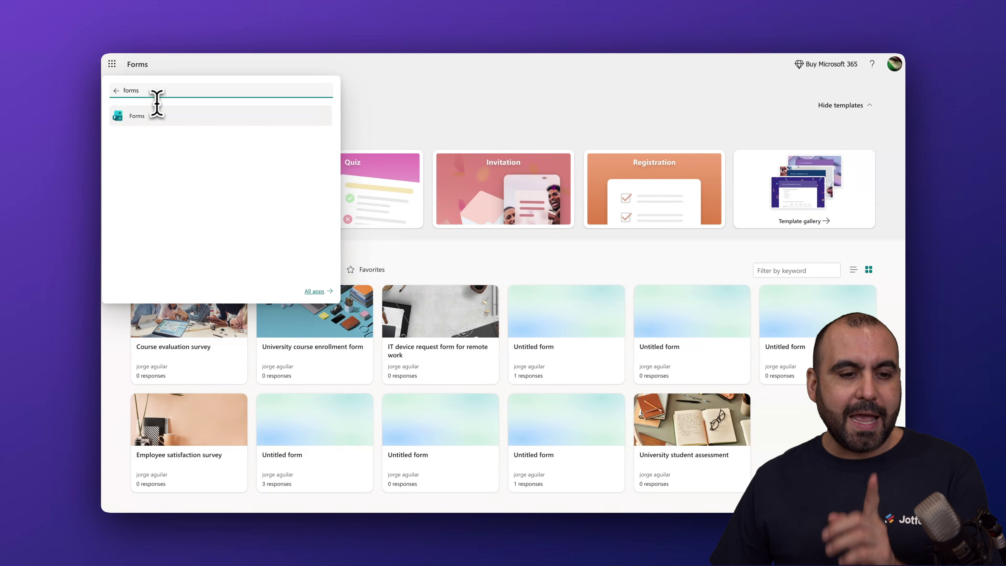
left_click(433, 101)
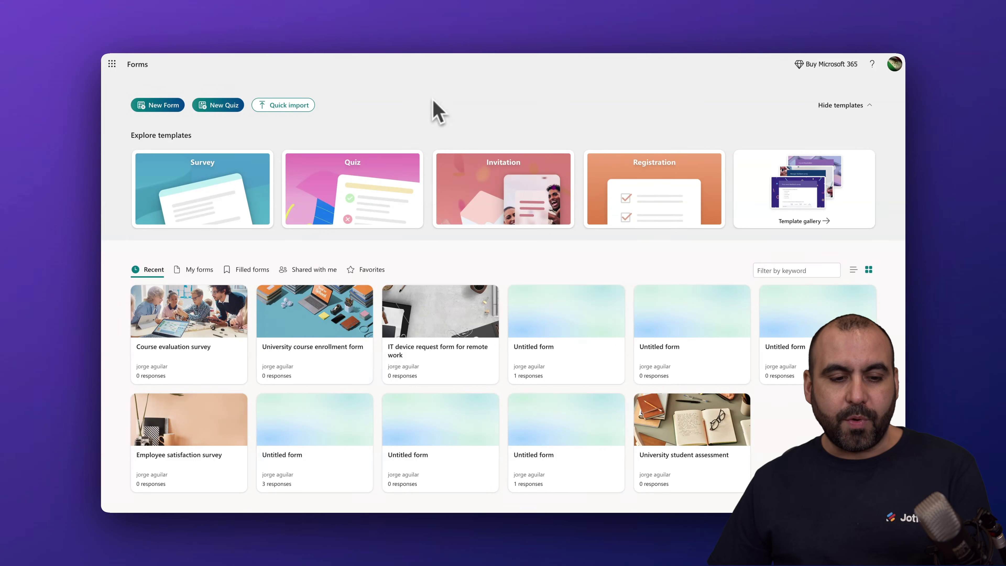
left_click(194, 329)
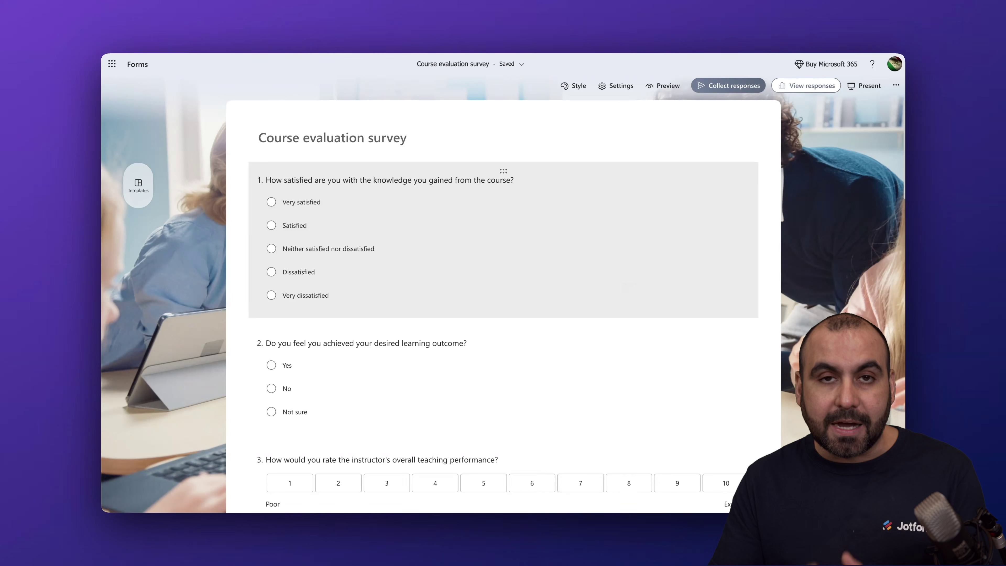
Scroll through the nine survey questions and back, then select question 1 for editing
scroll(503, 238, "down", 20)
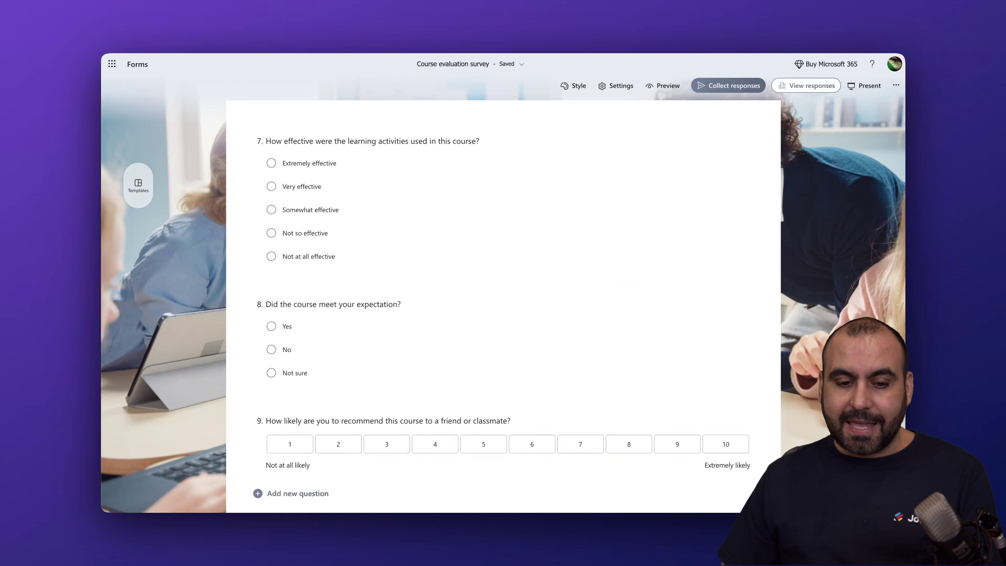
scroll(343, 259, "down", 5)
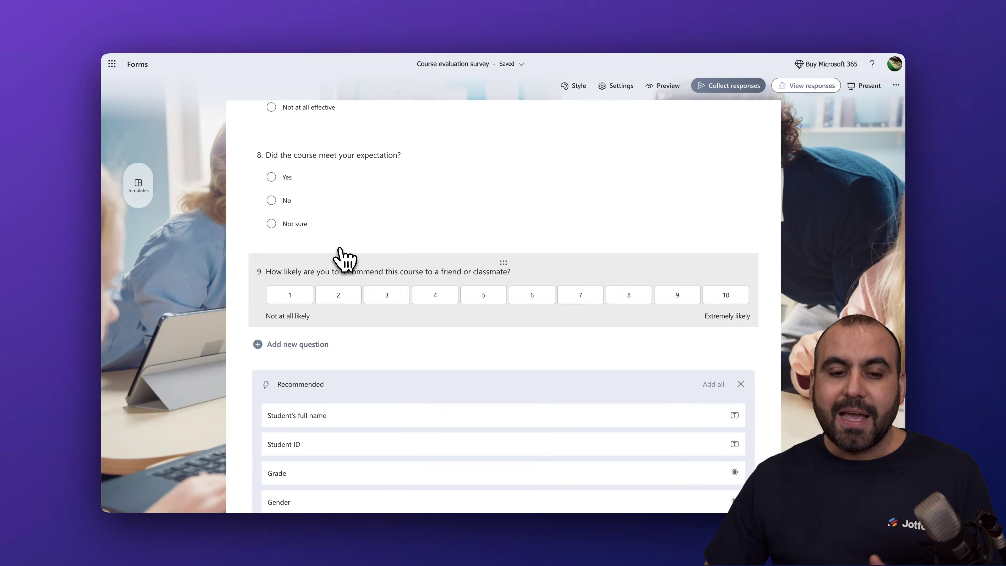
scroll(343, 258, "up", 20)
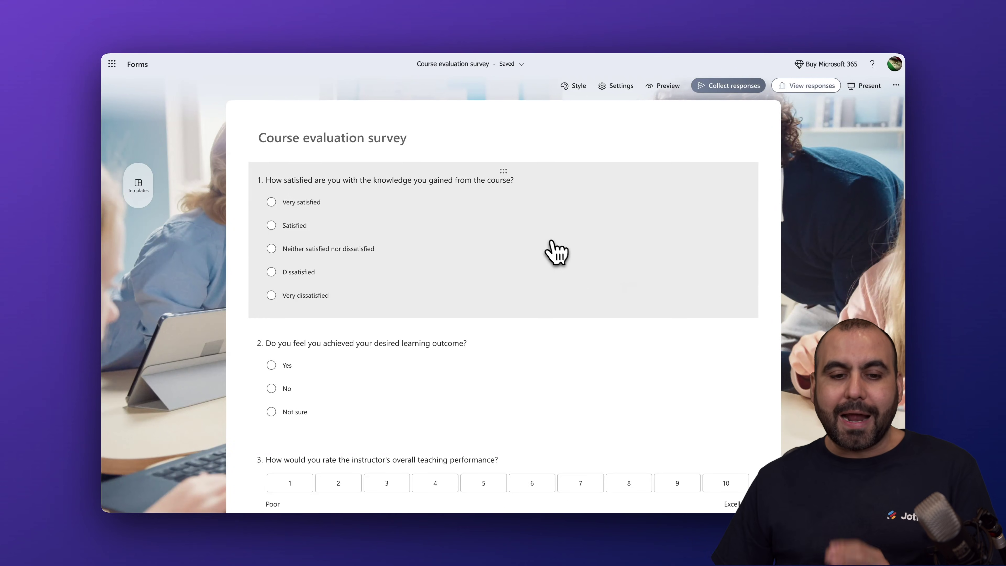
left_click(553, 279)
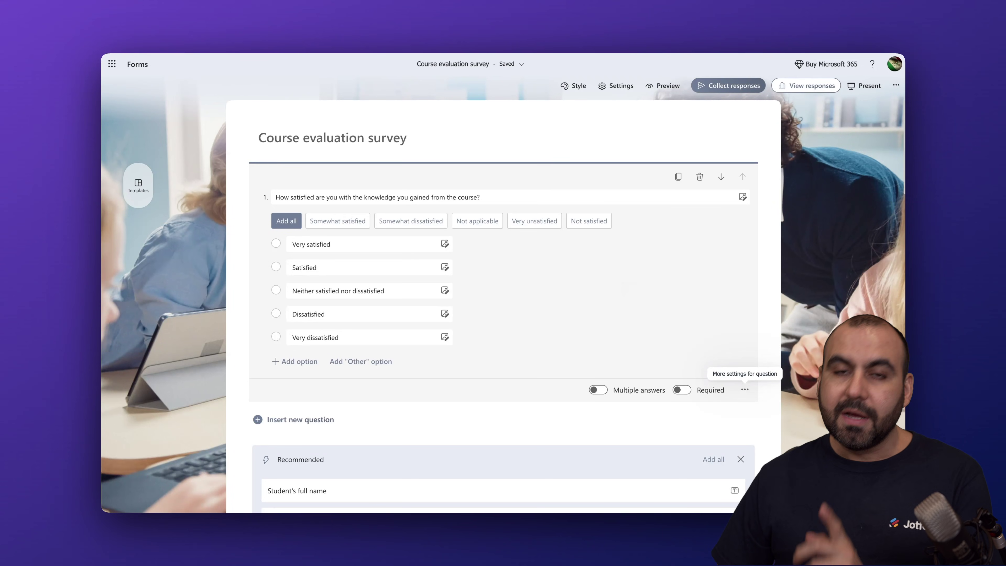
Add branching from question 1's More settings menu to reach Branching options
left_click(745, 389)
left_click(759, 364)
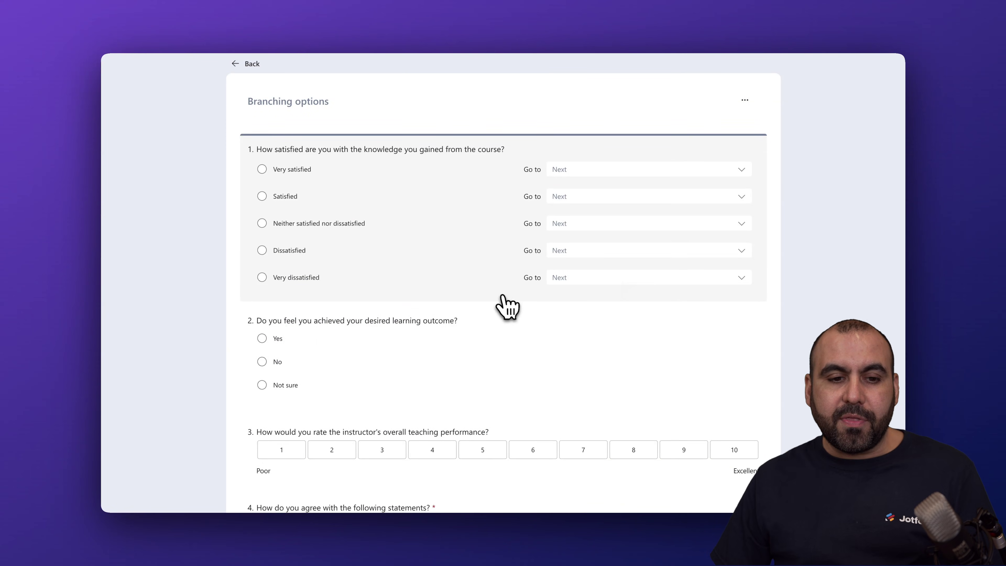
left_click_drag(245, 102, 343, 103)
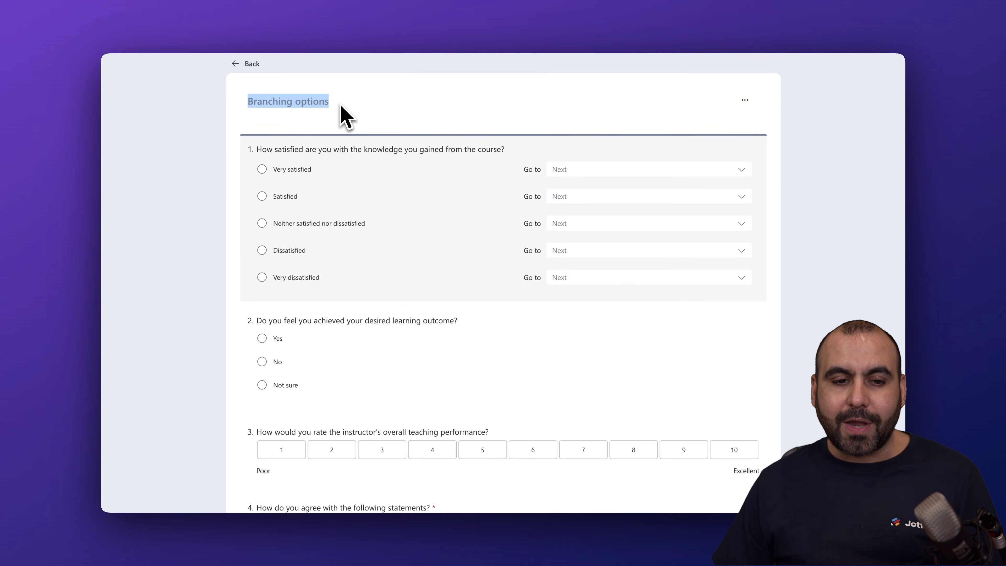
left_click(345, 117)
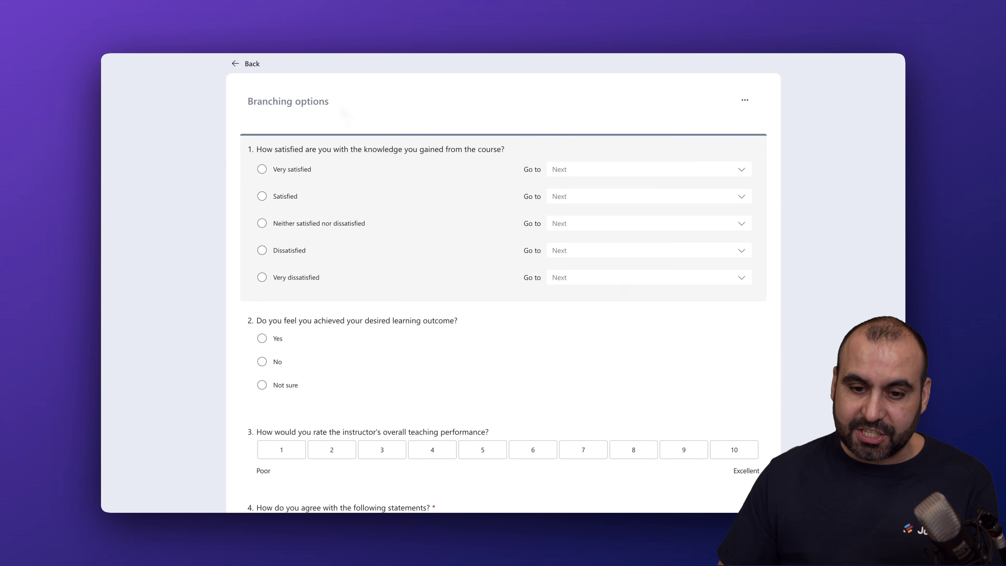
Review the Go to targets for question 2's answers, then question 1's
scroll(363, 341, "down", 3)
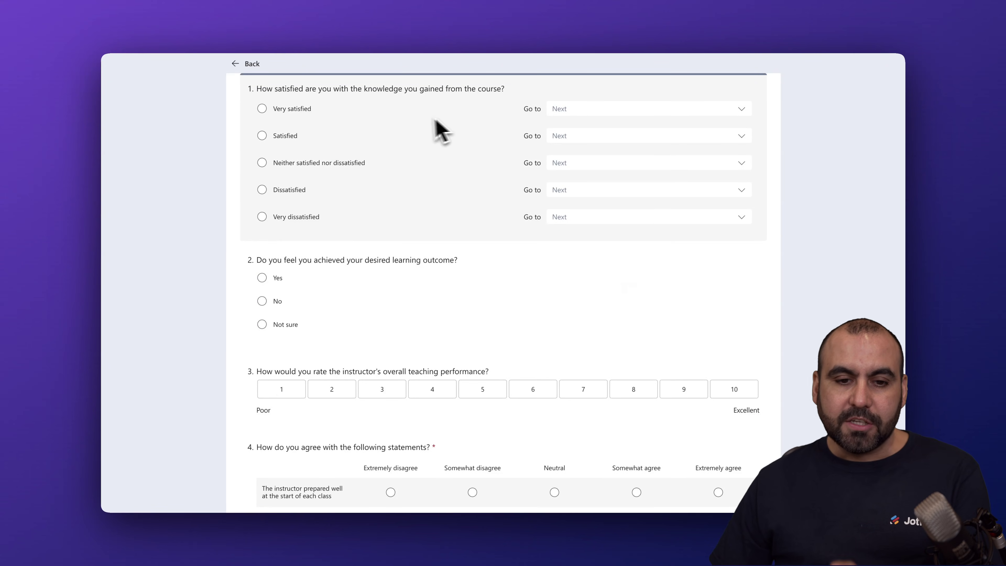
scroll(308, 122, "up", 1)
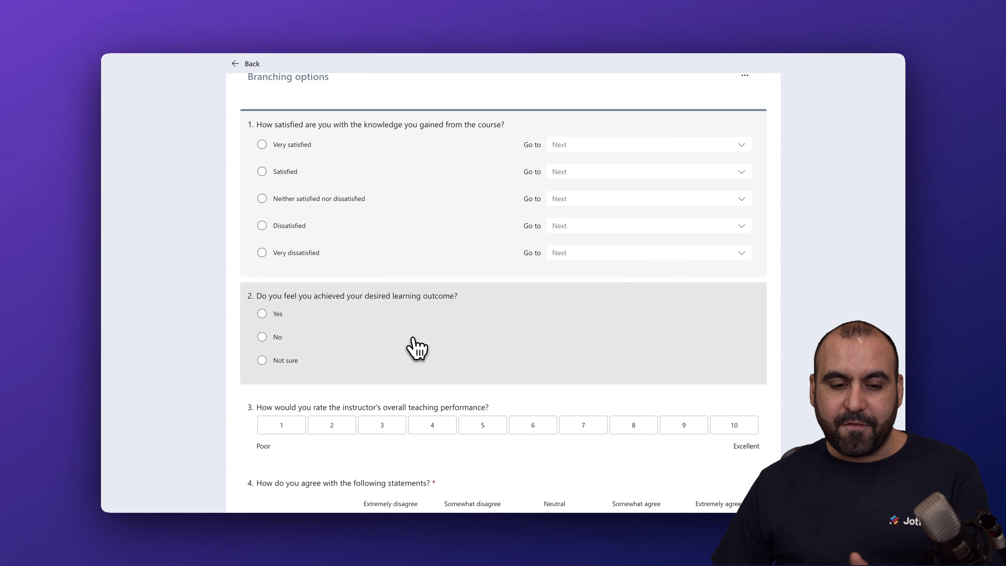
left_click(410, 348)
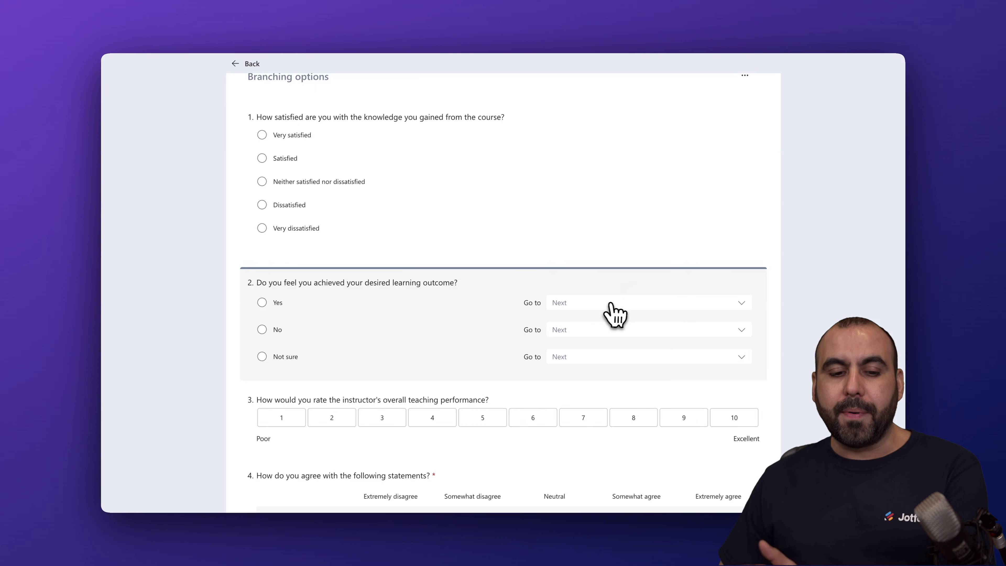
left_click(493, 183)
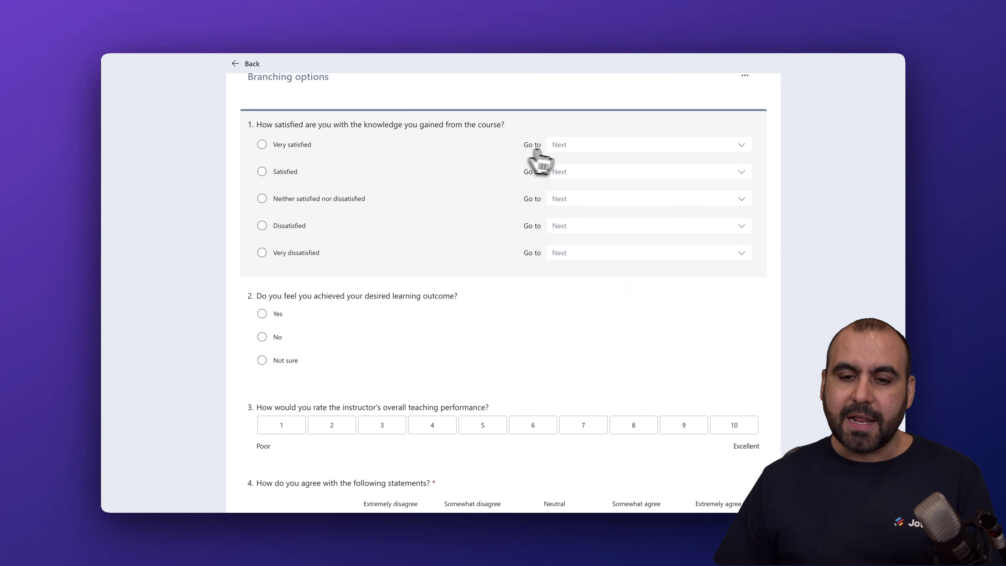
Make question 1's Very satisfied answer jump to question 4
left_click(558, 149)
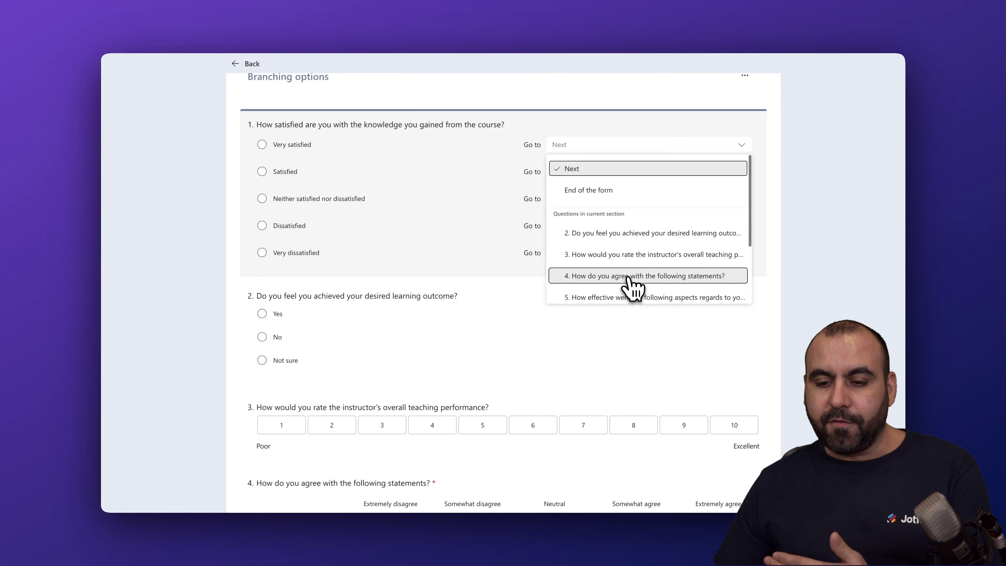
left_click(642, 278)
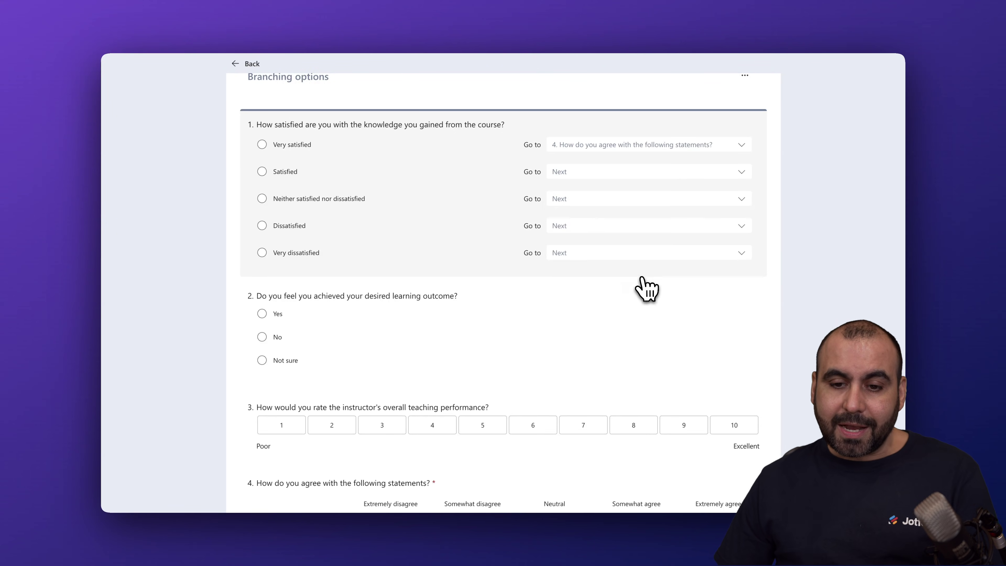
scroll(617, 314, "down", 1)
scroll(617, 319, "down", 3)
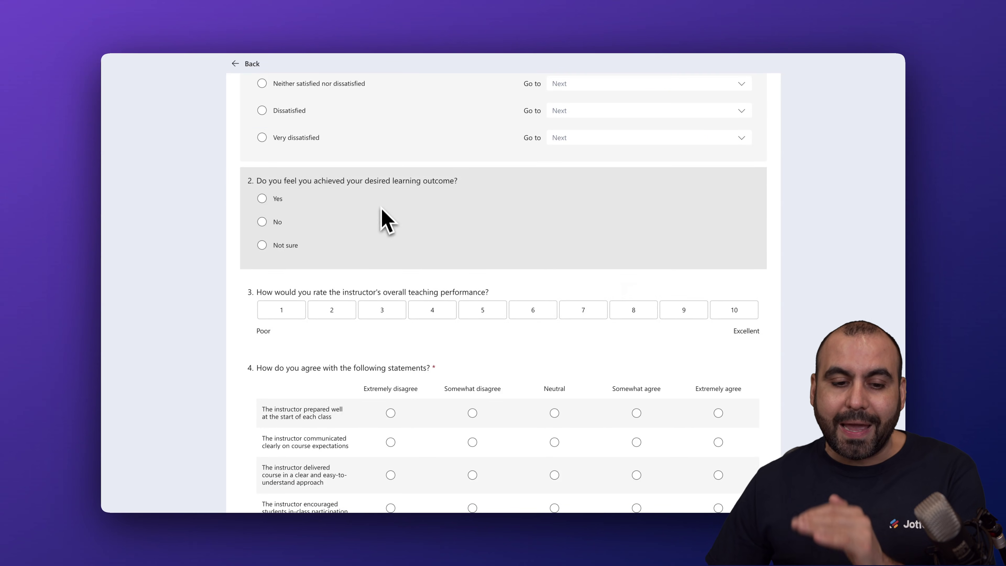
scroll(372, 317, "down", 3)
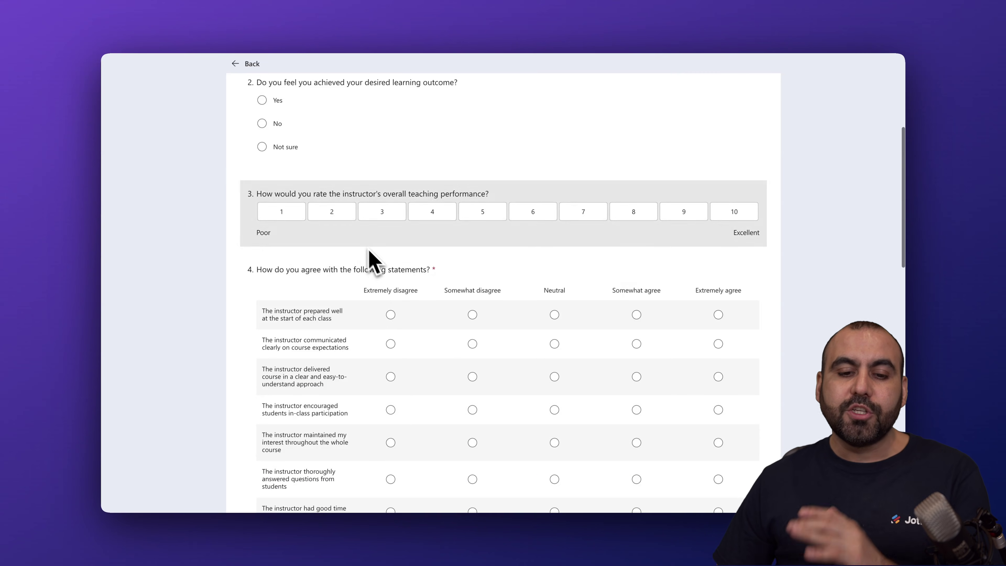
scroll(368, 226, "up", 5)
scroll(375, 286, "up", 1)
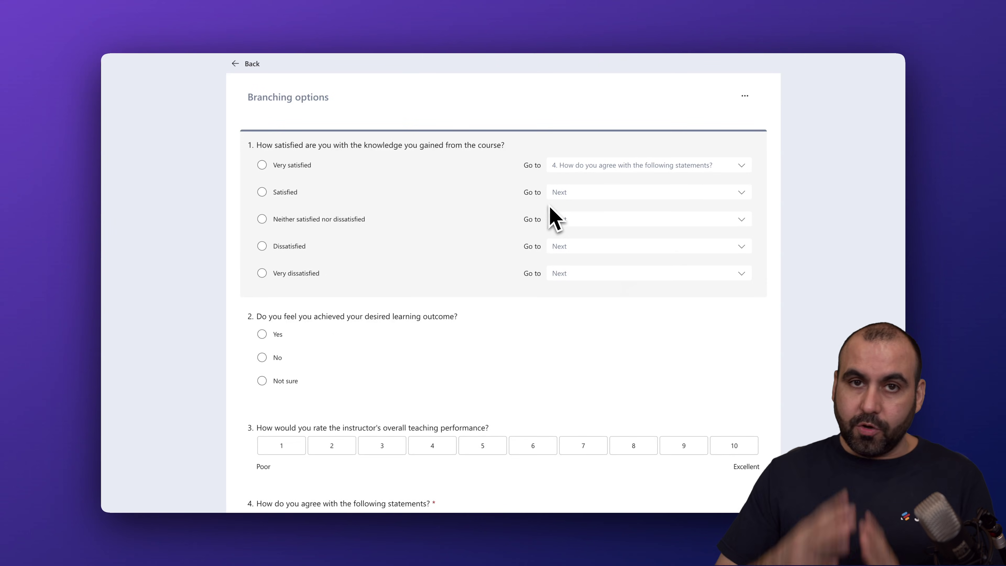
Send Satisfied answers to question 4 and Dissatisfied answers to question 8
left_click(577, 197)
left_click(591, 322)
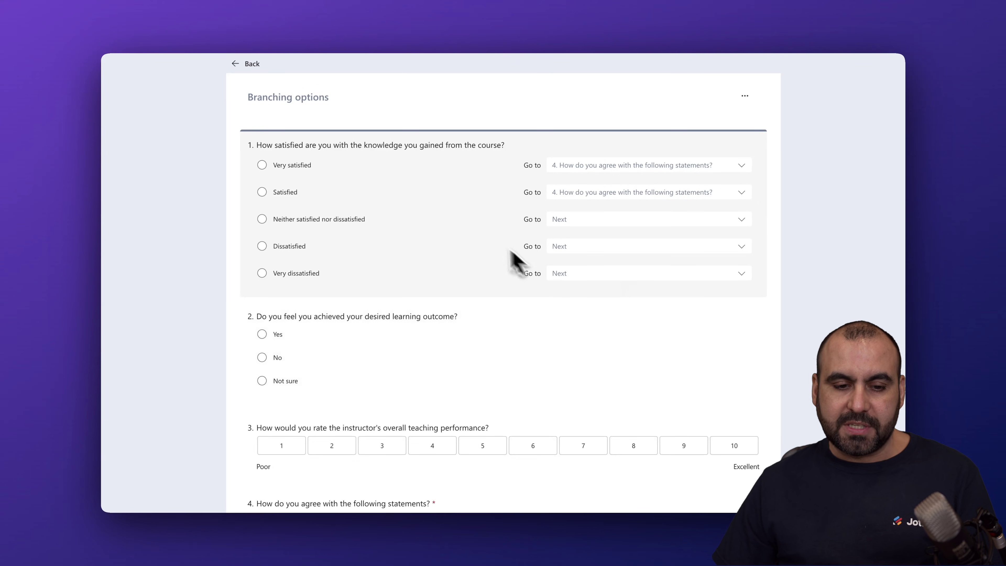
left_click(597, 247)
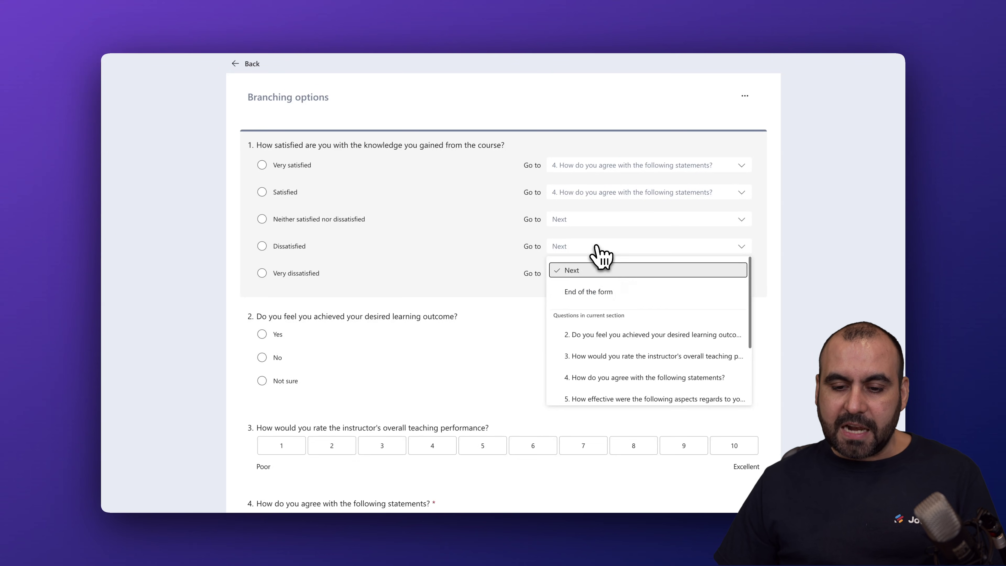
scroll(594, 353, "down", 3)
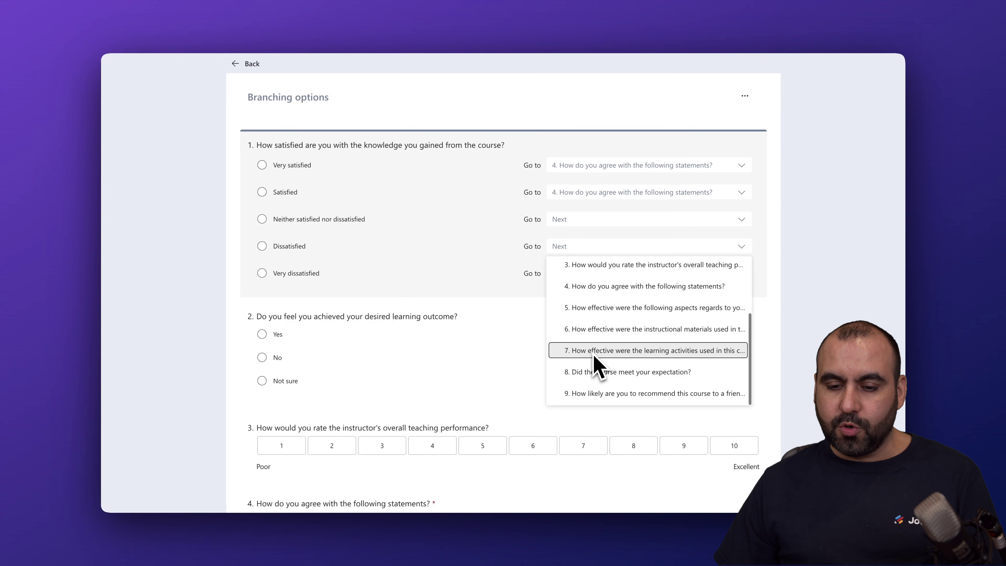
left_click(609, 375)
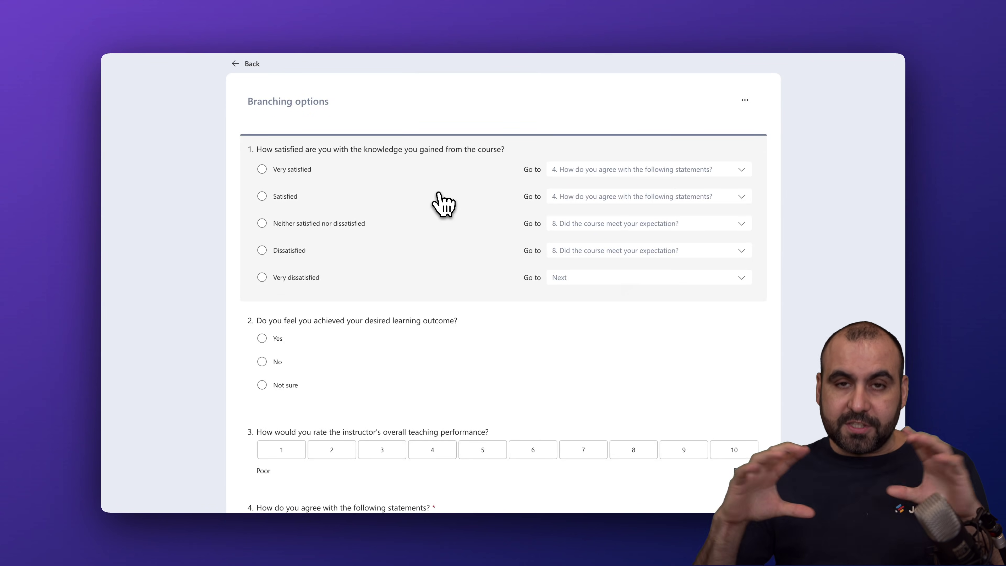
Set question 2's No answer to go to End of the form
scroll(442, 202, "down", 4)
left_click(476, 242)
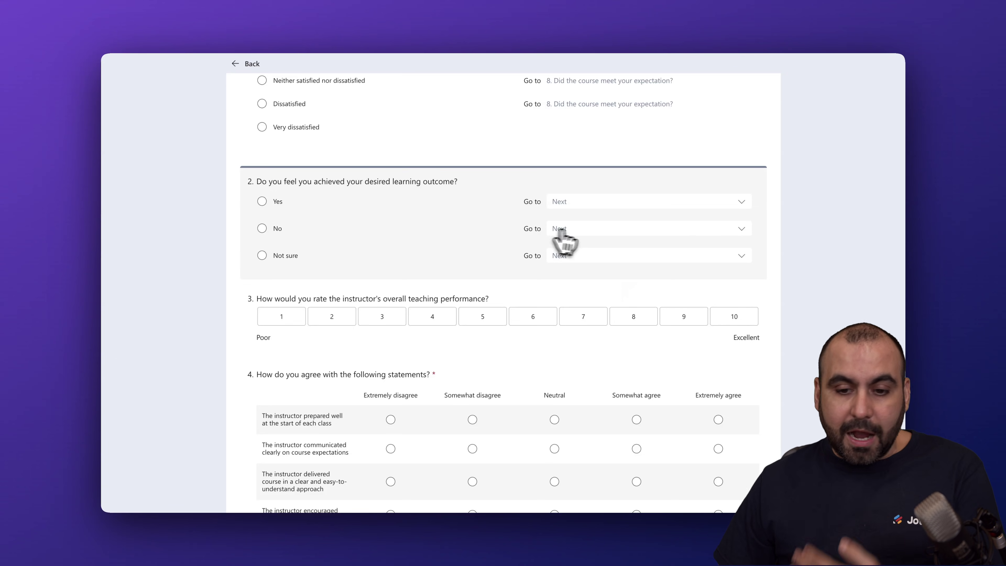
left_click(579, 229)
left_click(601, 276)
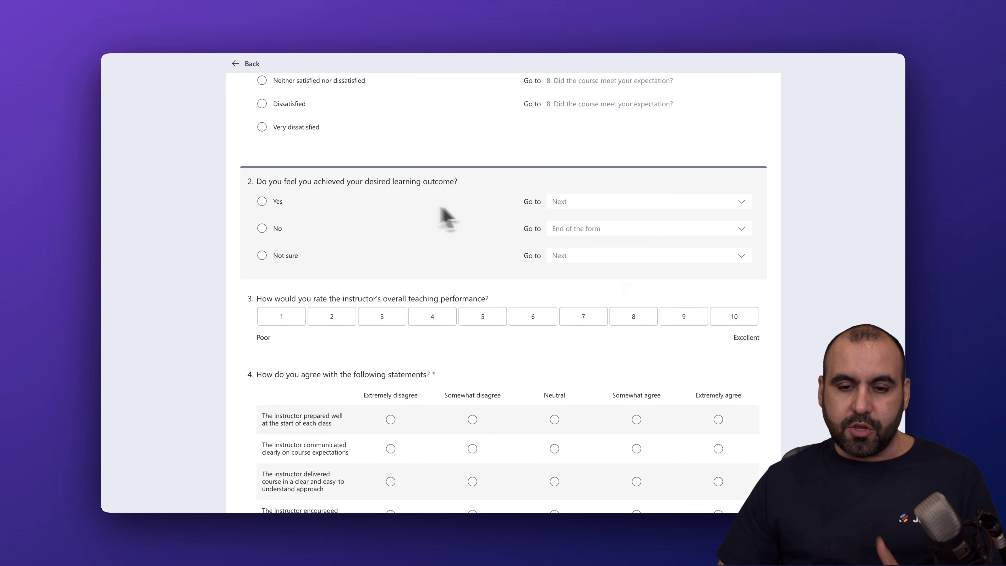
Leave question 2's Yes answer on Next and return to the survey editor
left_click(586, 206)
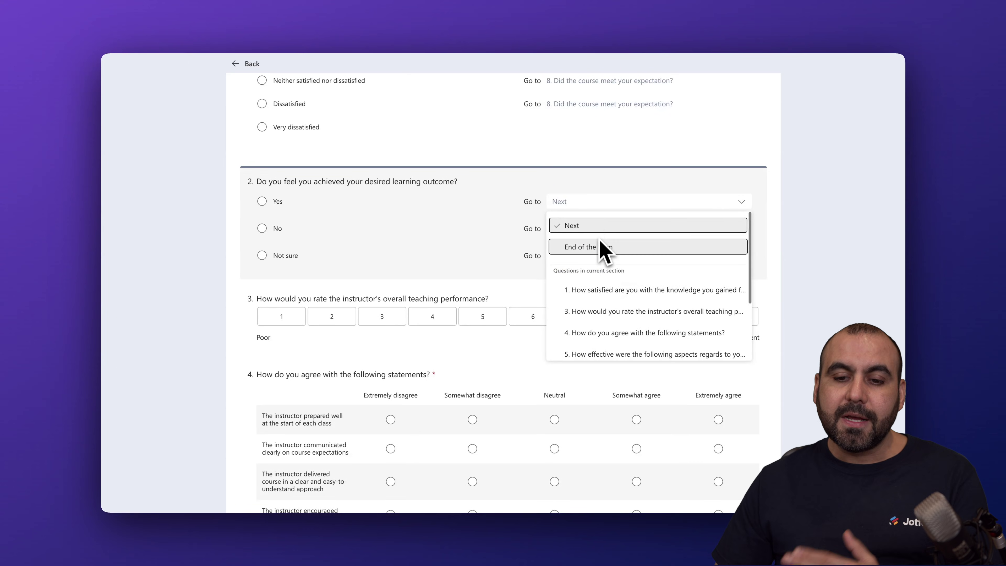
scroll(602, 258, "down", 3)
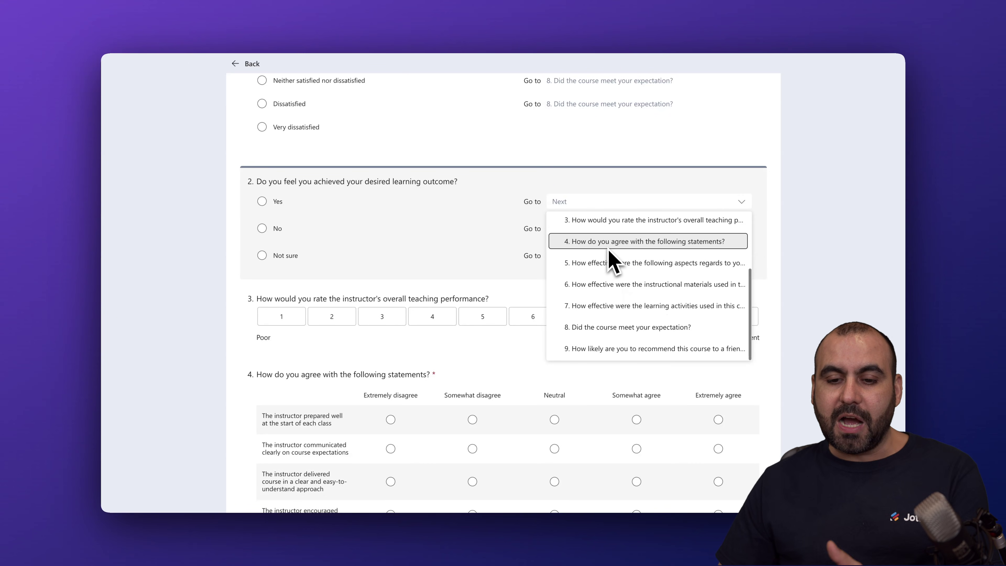
left_click(501, 269)
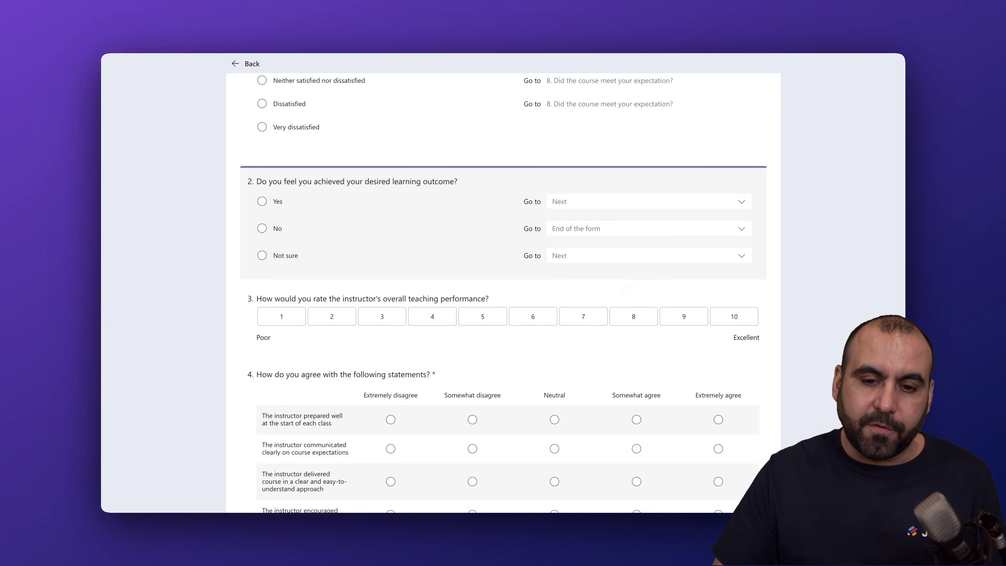
scroll(561, 282, "up", 1)
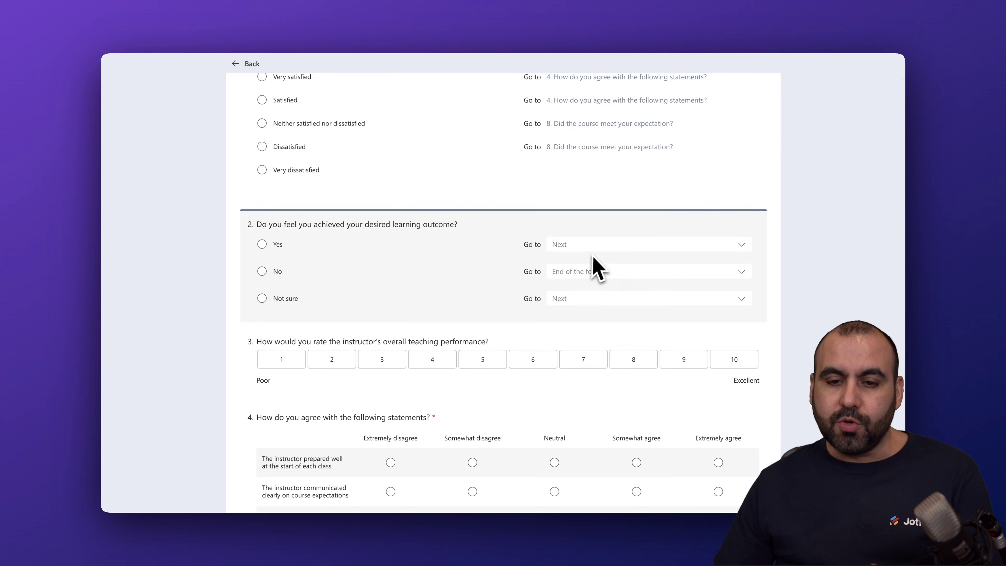
scroll(575, 305, "down", 10)
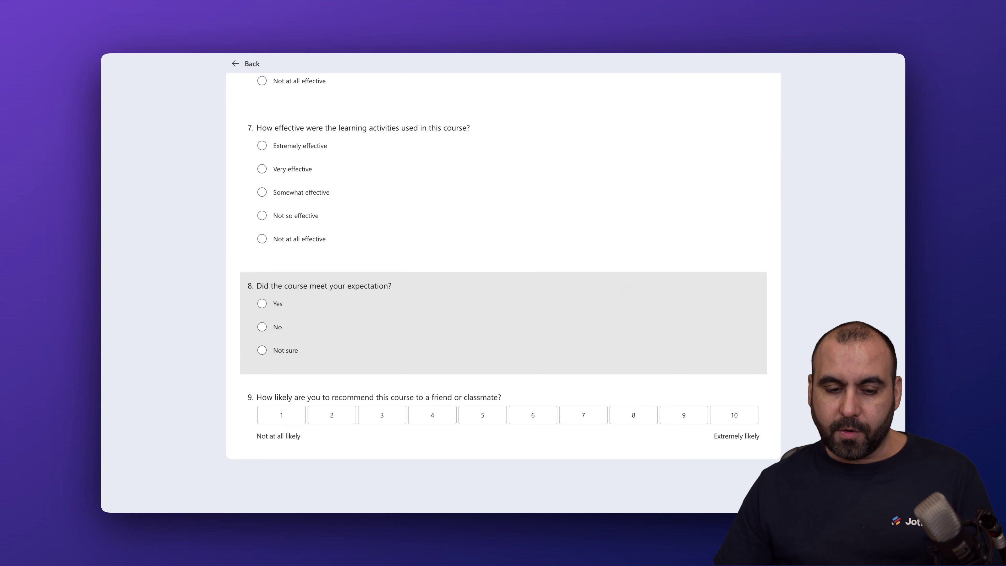
scroll(483, 337, "up", 10)
scroll(607, 274, "up", 2)
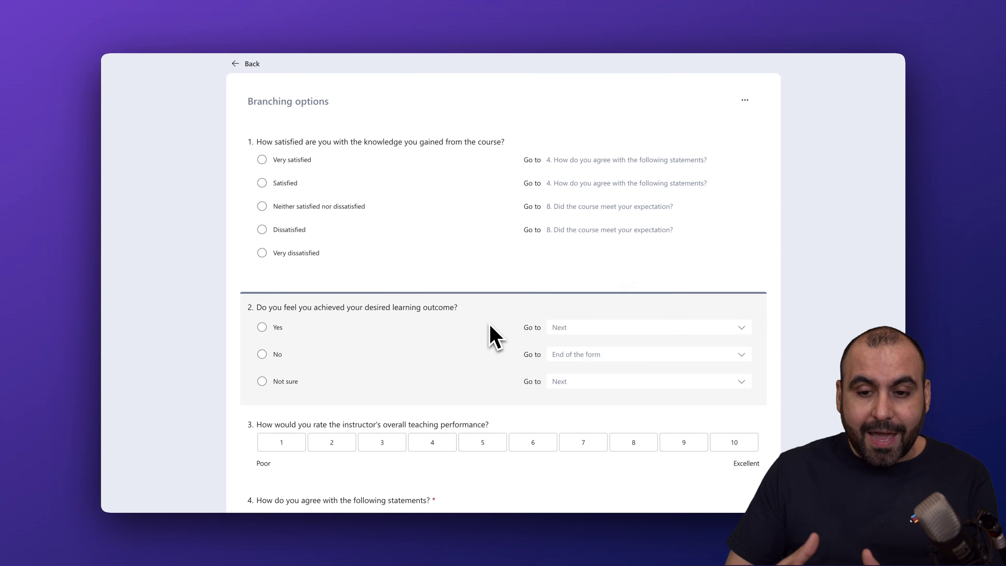
scroll(491, 335, "down", 10)
scroll(490, 337, "up", 10)
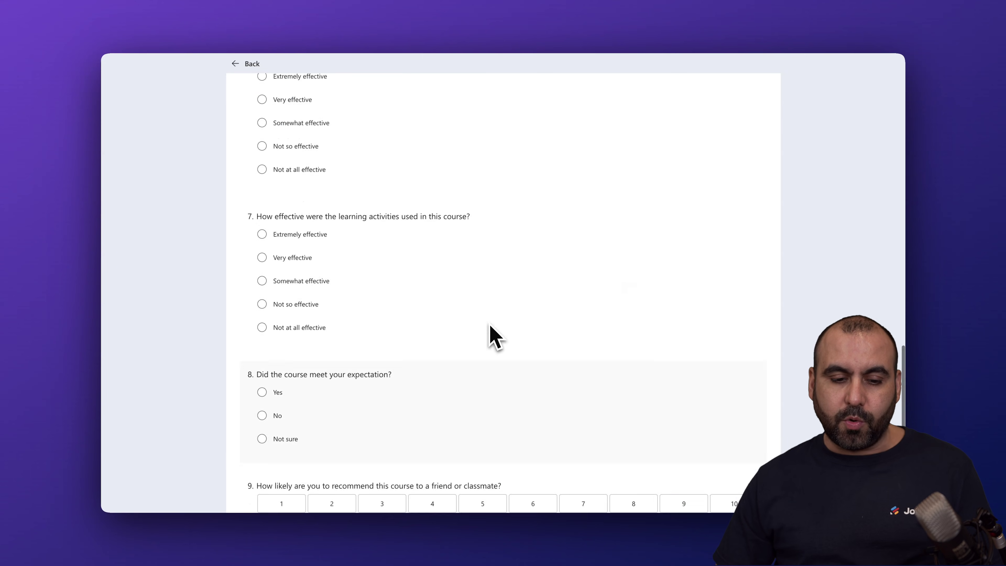
left_click(236, 64)
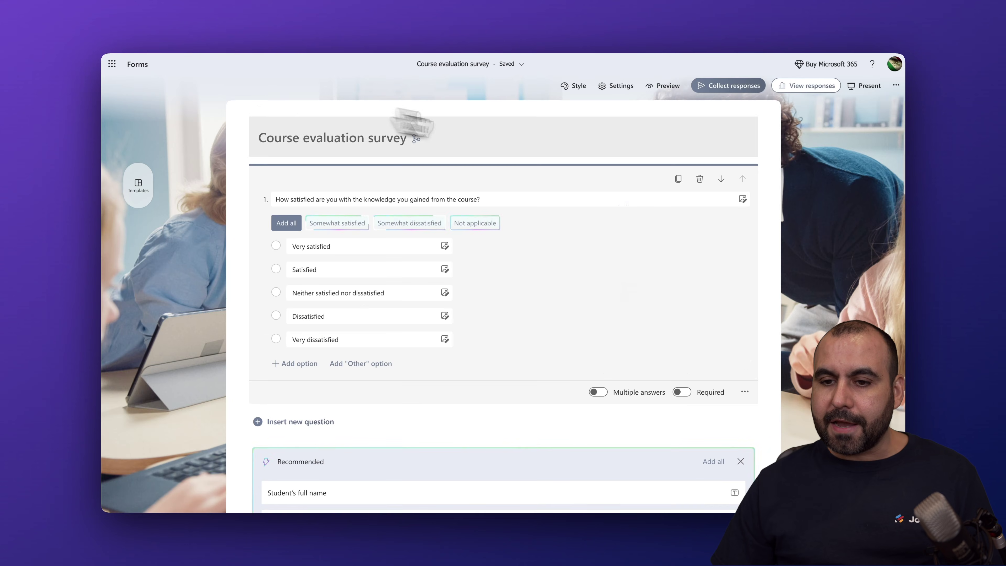
left_click(666, 97)
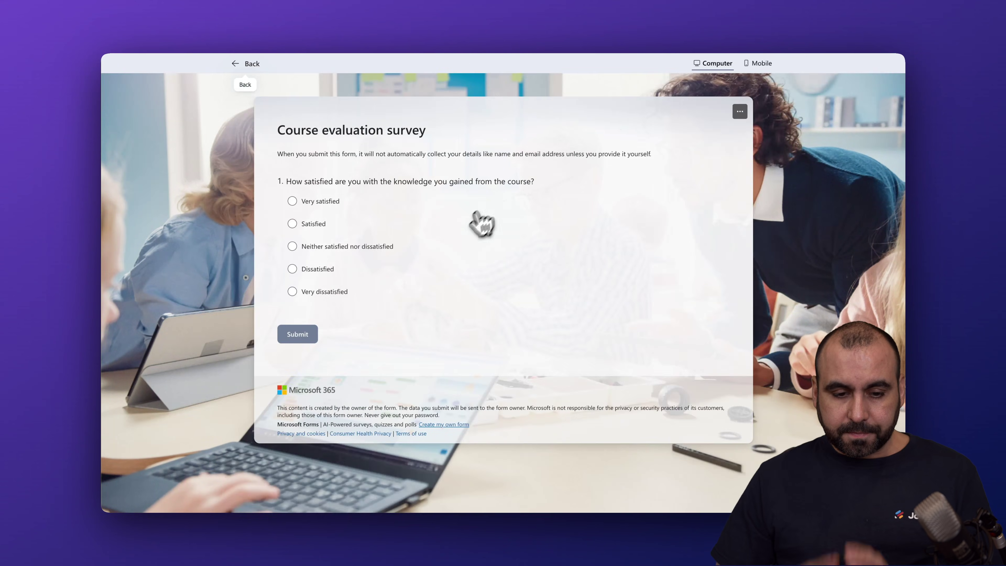
left_click(292, 291)
scroll(420, 412, "down", 2)
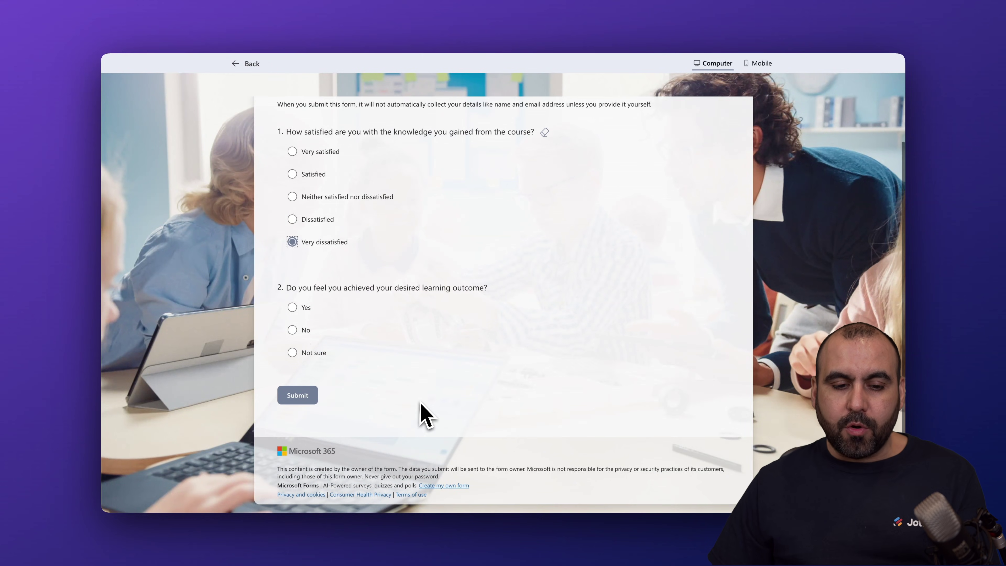
left_click(292, 310)
scroll(295, 319, "down", 5)
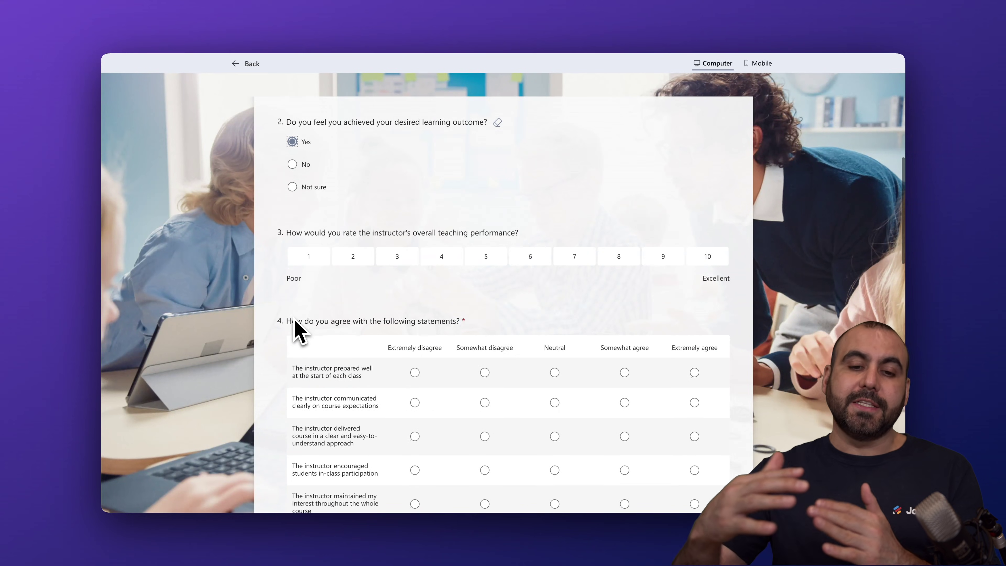
scroll(295, 323, "up", 2)
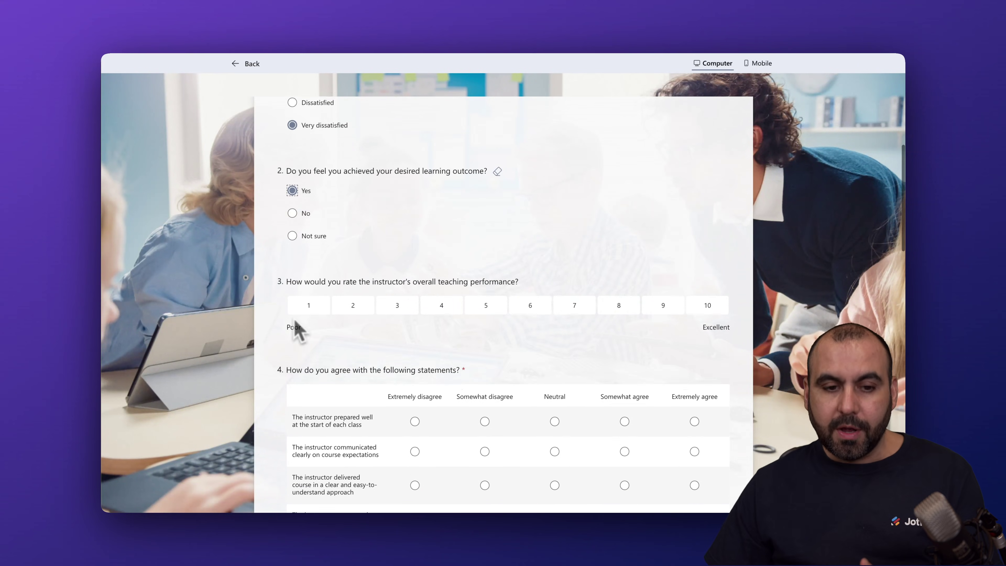
left_click(296, 217)
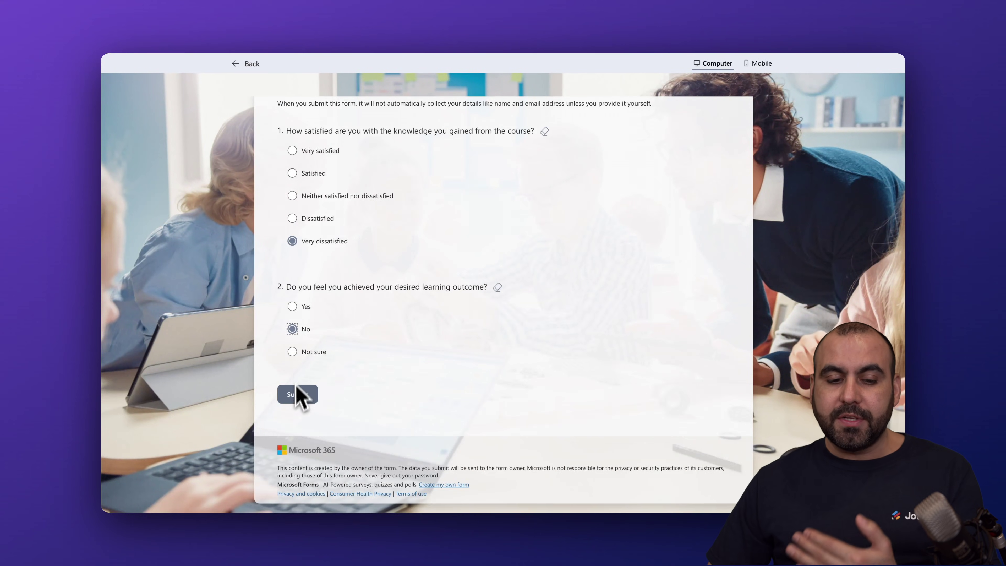
left_click(297, 400)
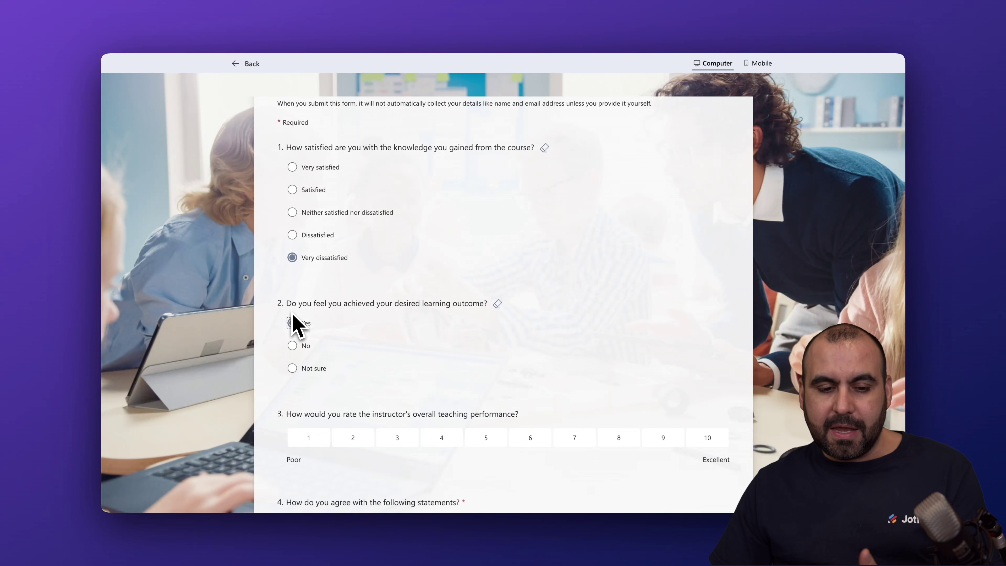
scroll(363, 366, "down", 5)
scroll(365, 367, "up", 1)
scroll(301, 222, "up", 1)
left_click(298, 217)
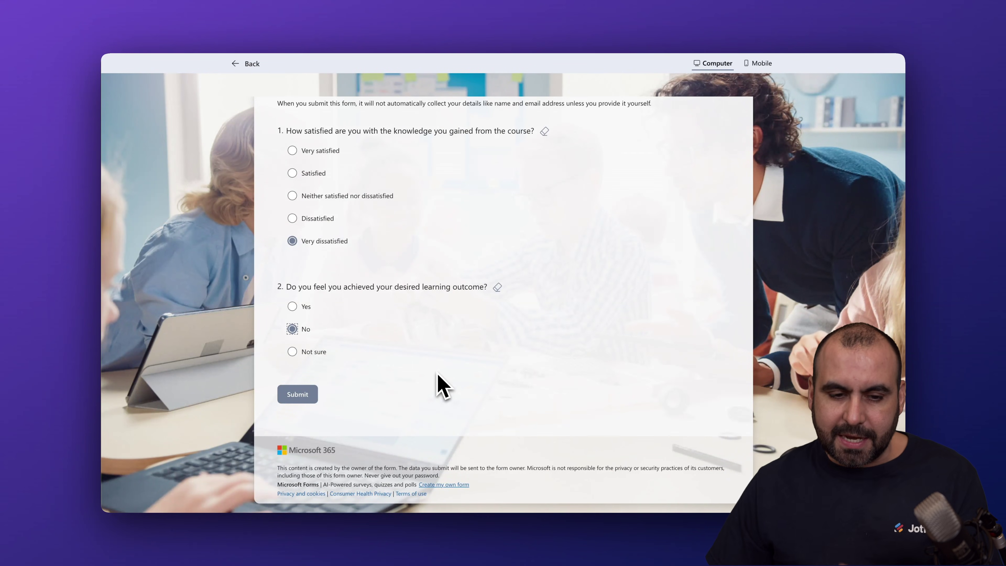
scroll(424, 357, "up", 1)
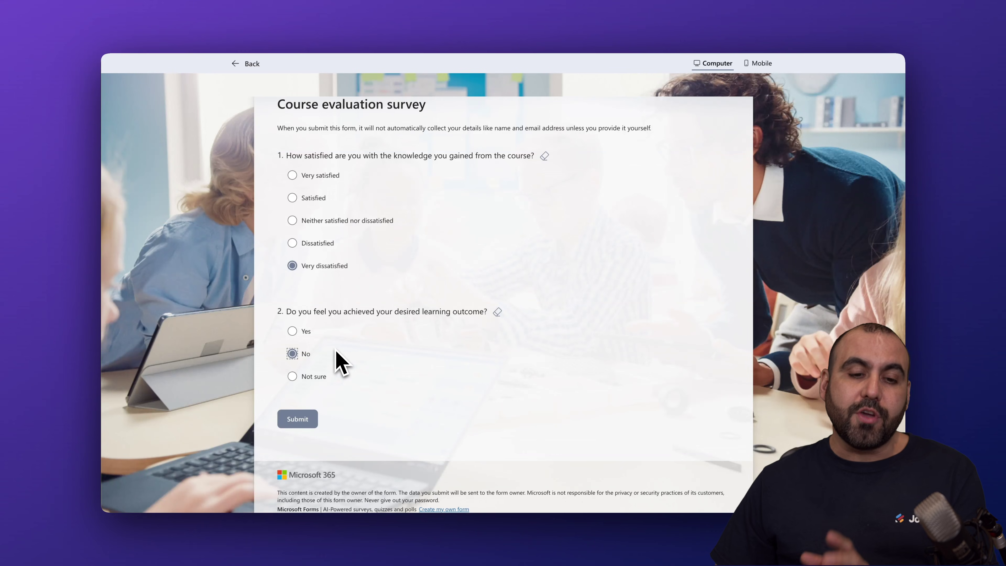
left_click(292, 243)
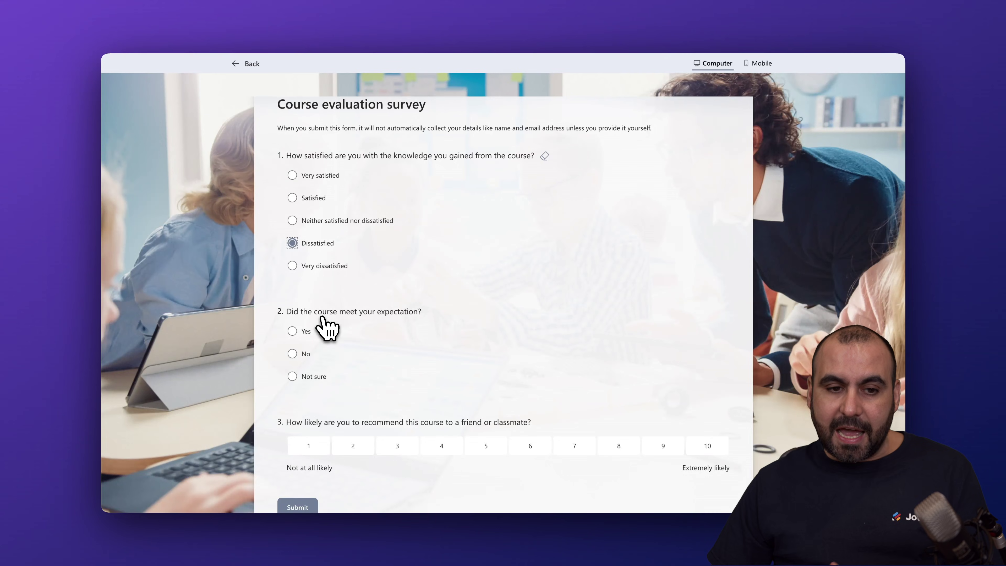
left_click(243, 64)
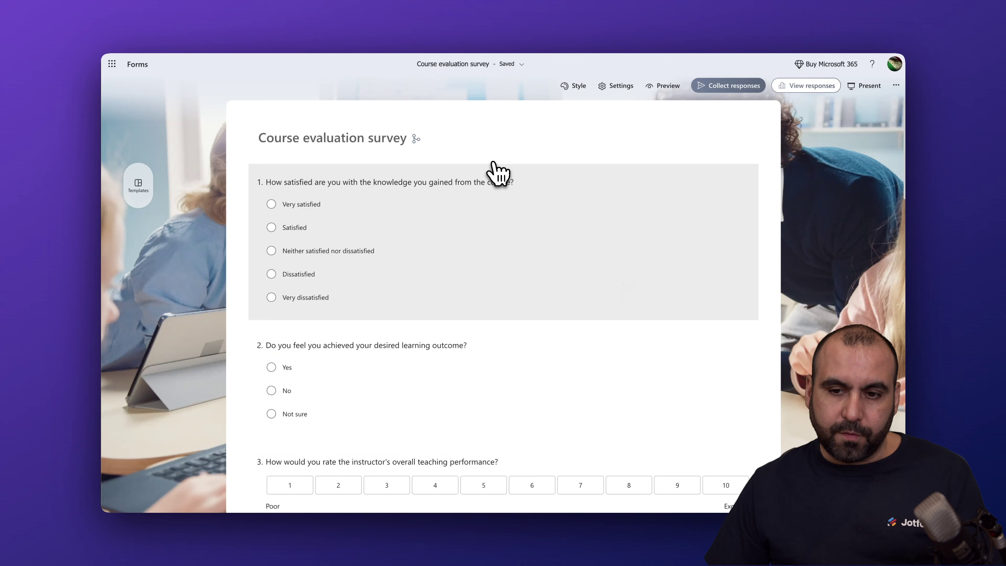
Reopen question 1's branching to verify the Very satisfied target, then go back to the editor
left_click(745, 313)
left_click(745, 392)
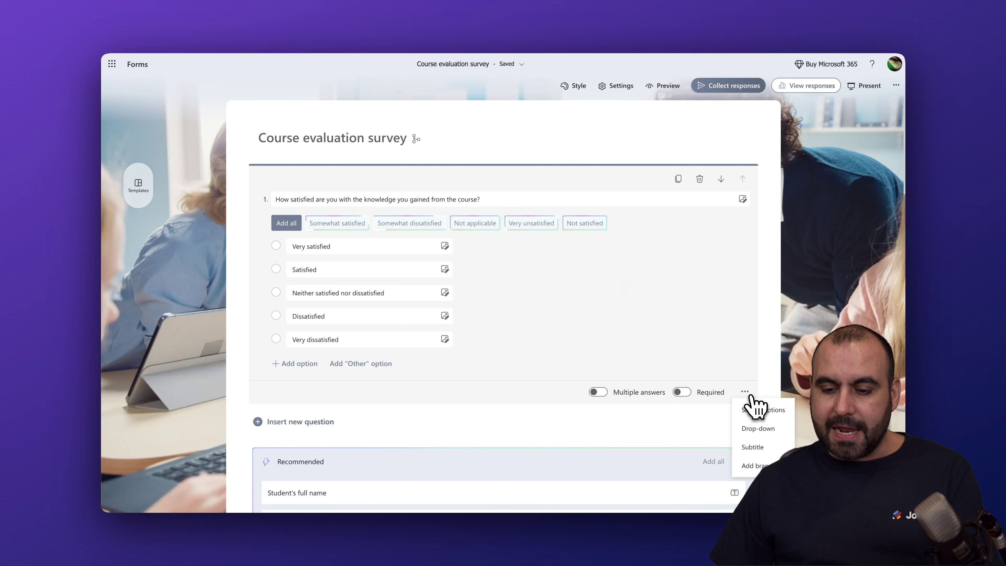
left_click(747, 466)
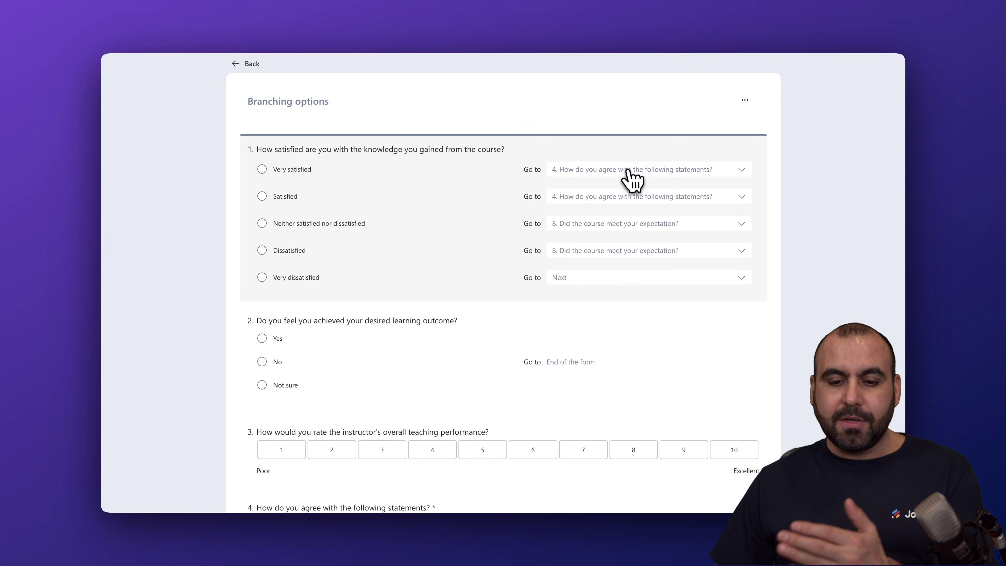
left_click(627, 170)
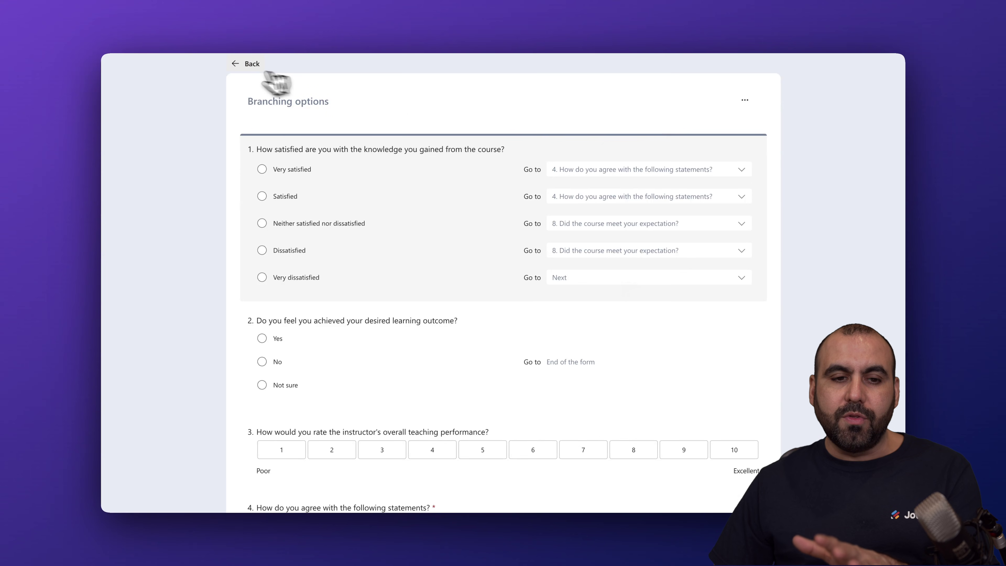
left_click(246, 63)
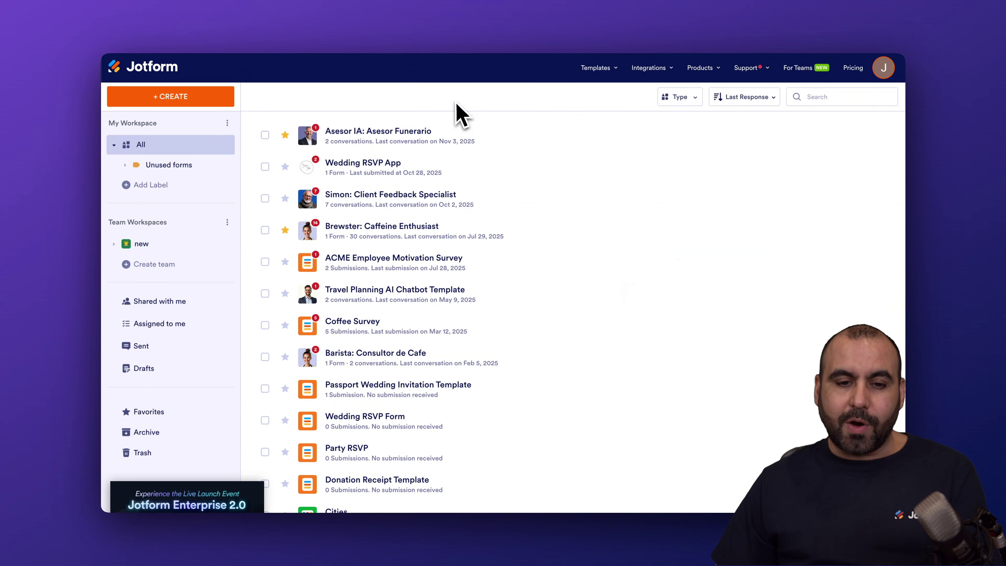
Create a new Jotform form using the New Customer Registration Form template
left_click(196, 103)
left_click(354, 258)
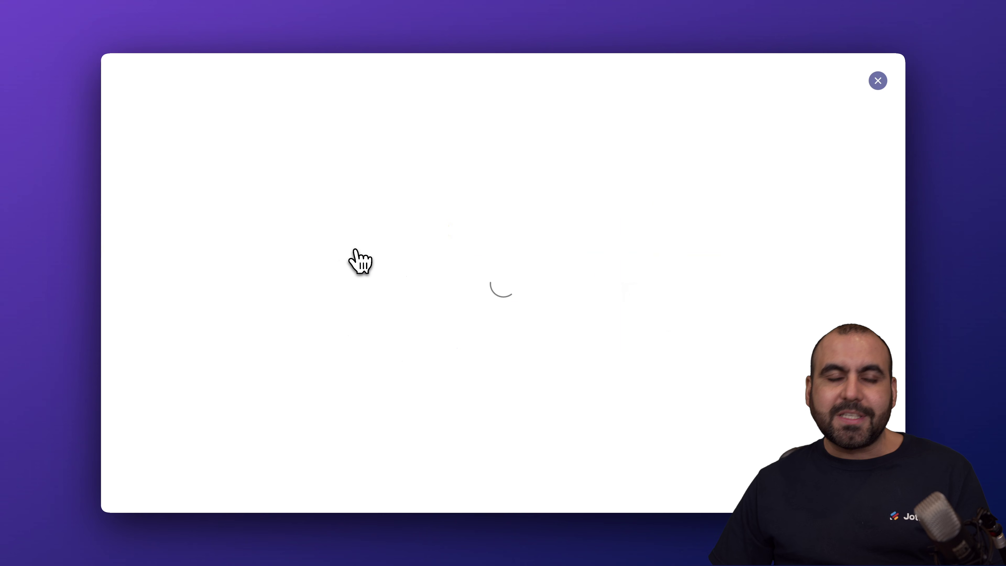
left_click(514, 229)
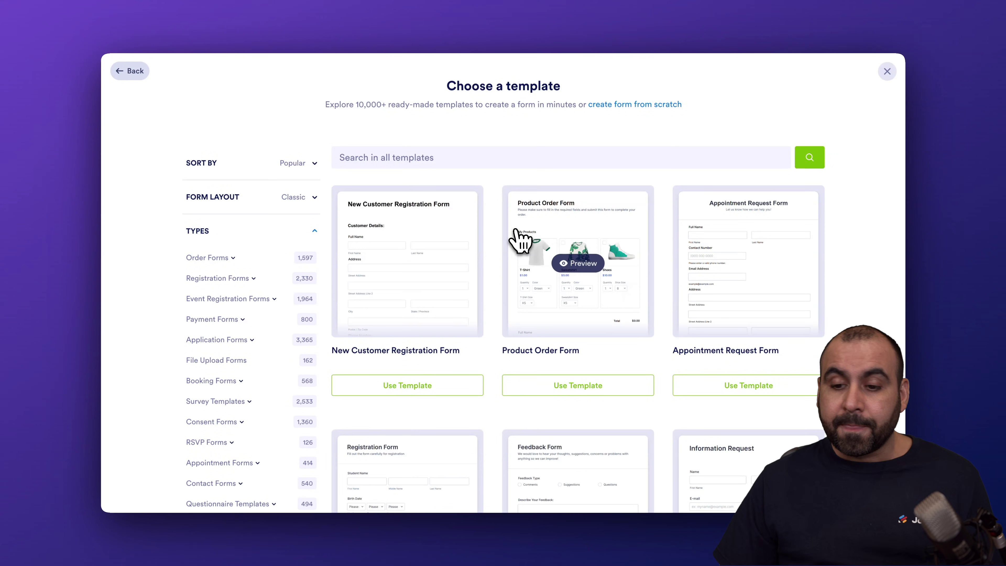
left_click(434, 385)
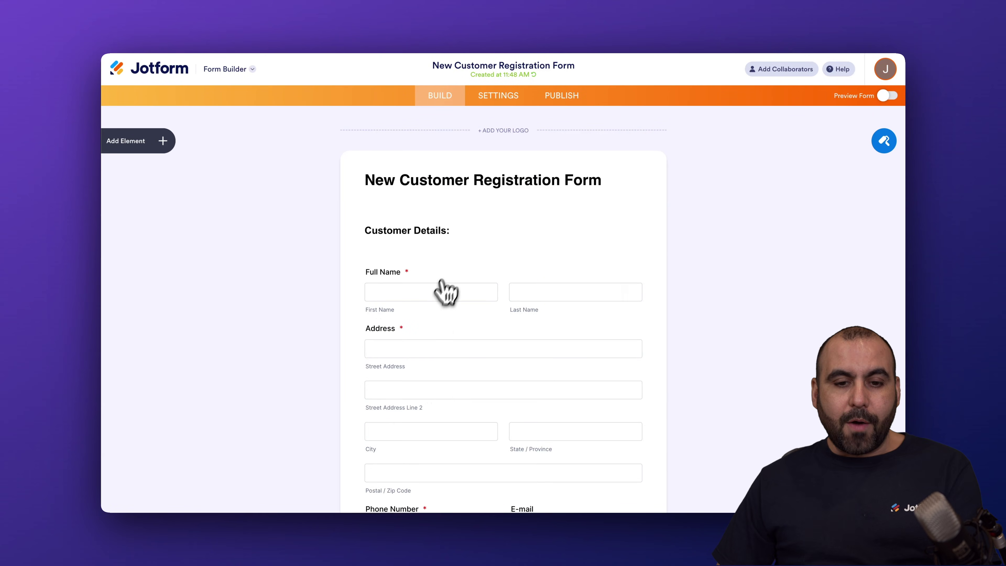
In the form's Settings, go to Conditions and add a new condition
scroll(454, 288, "down", 10)
scroll(455, 293, "up", 9)
scroll(457, 291, "up", 2)
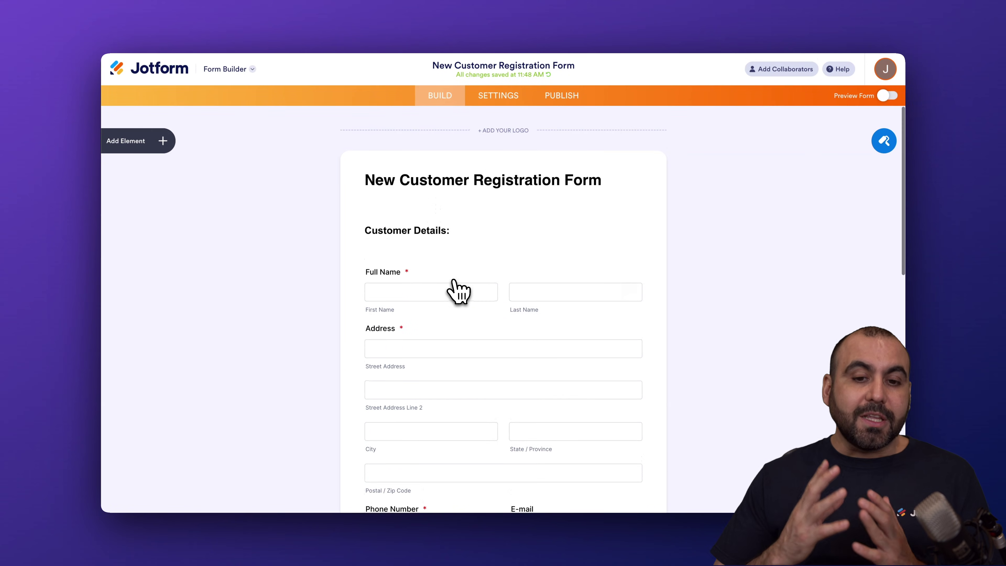
left_click(496, 97)
left_click(199, 215)
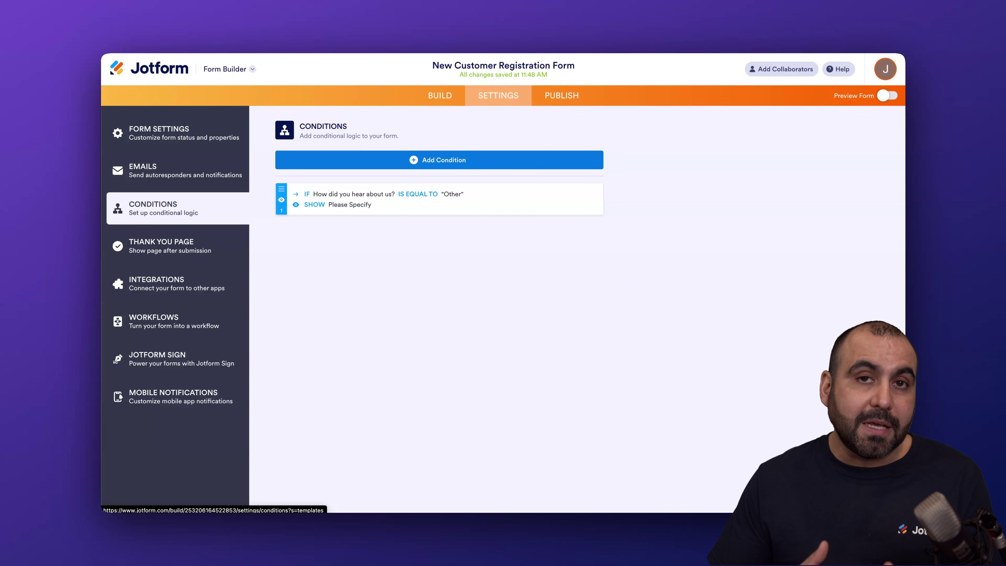
left_click(430, 164)
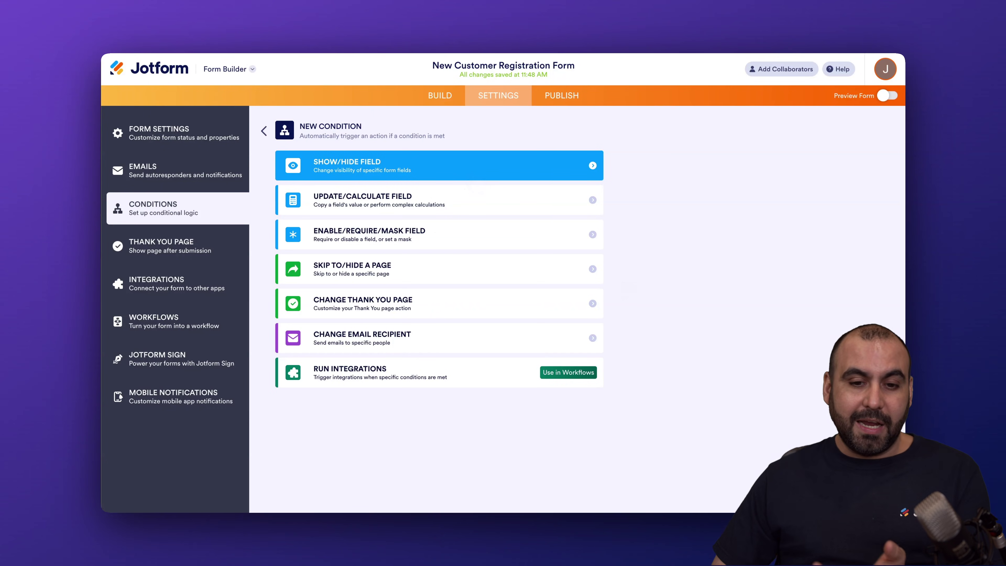
Create a Show/Hide Field rule: if 'How did you hear about us?' Is Equal To Internet
left_click(472, 174)
left_click(423, 250)
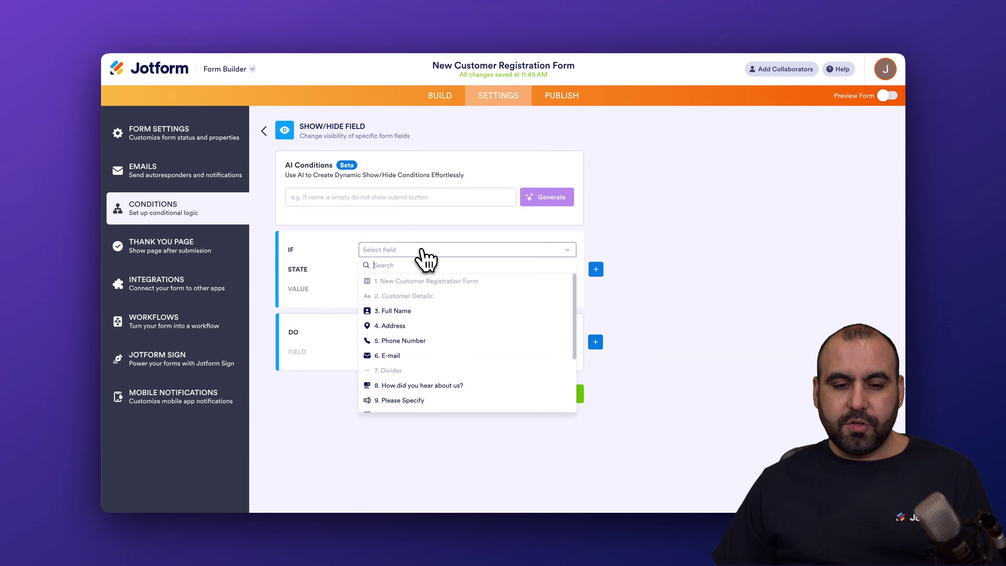
scroll(420, 329, "down", 3)
left_click(462, 328)
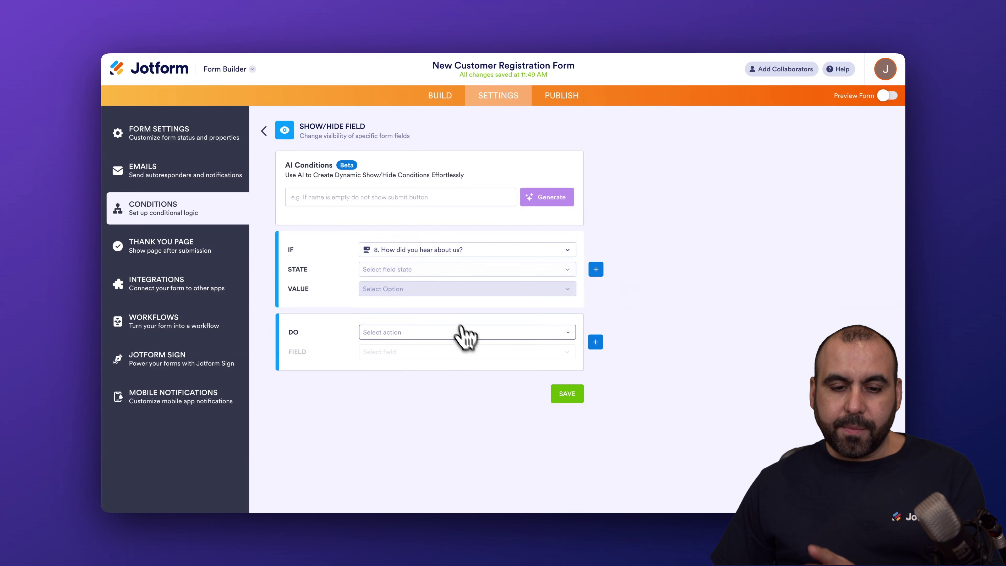
left_click(419, 272)
left_click(424, 282)
left_click(444, 291)
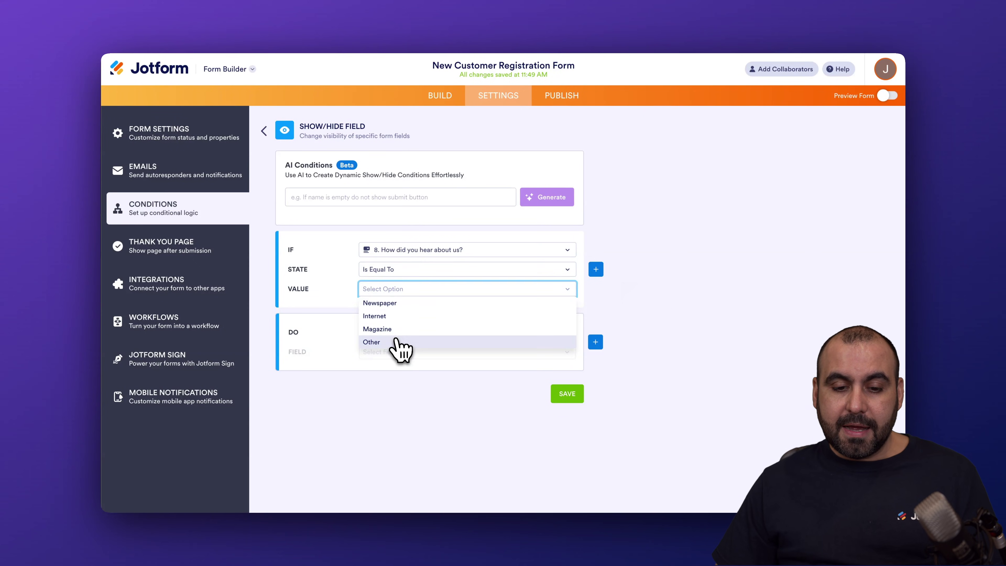
left_click(394, 316)
Set the rule's action to hide the Feedback about us field
left_click(403, 331)
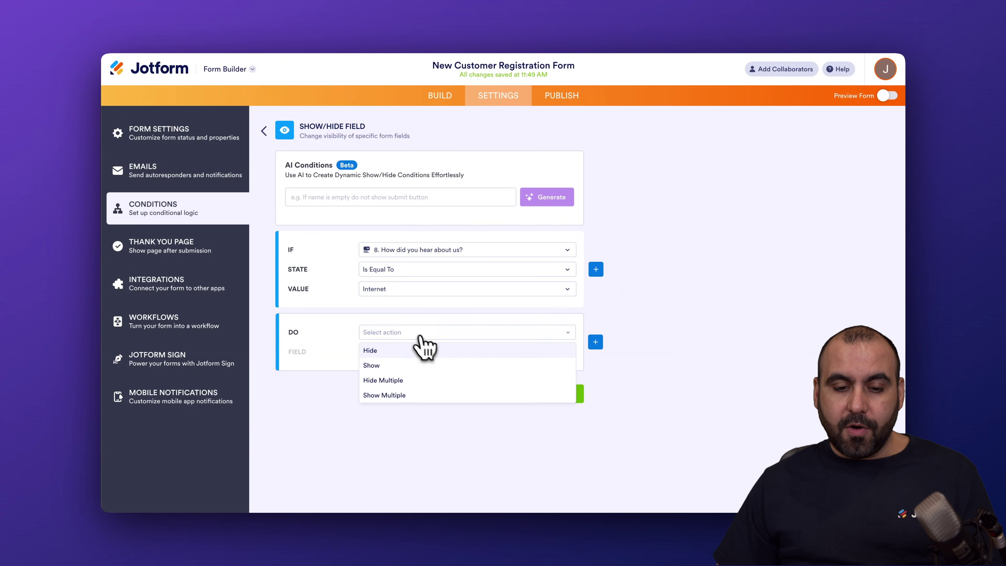
left_click(426, 350)
left_click(431, 353)
scroll(438, 431, "down", 2)
left_click(430, 490)
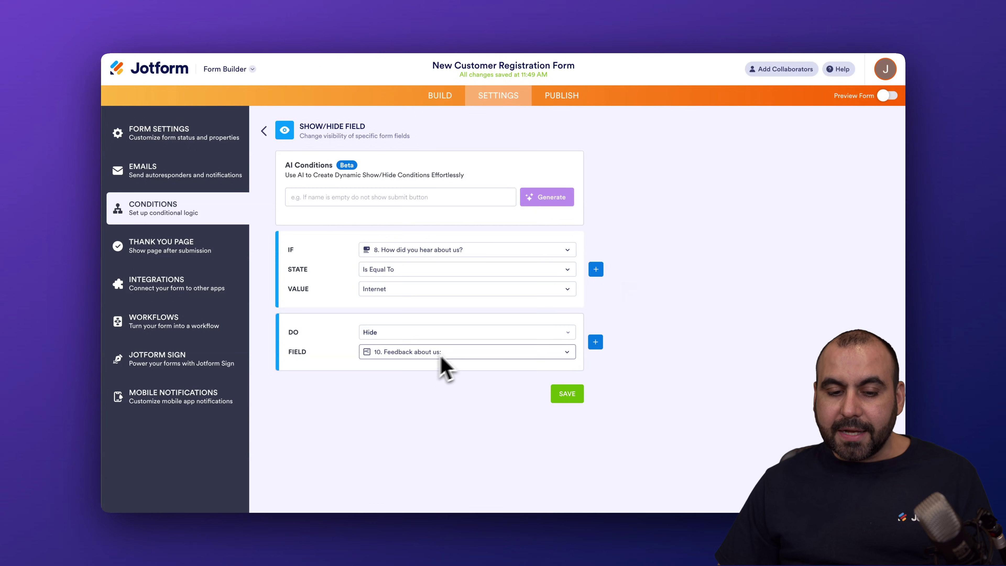
Switch to Hide Multiple with Feedback, Suggestions and recommend fields, then save the rule
left_click(430, 332)
left_click(412, 381)
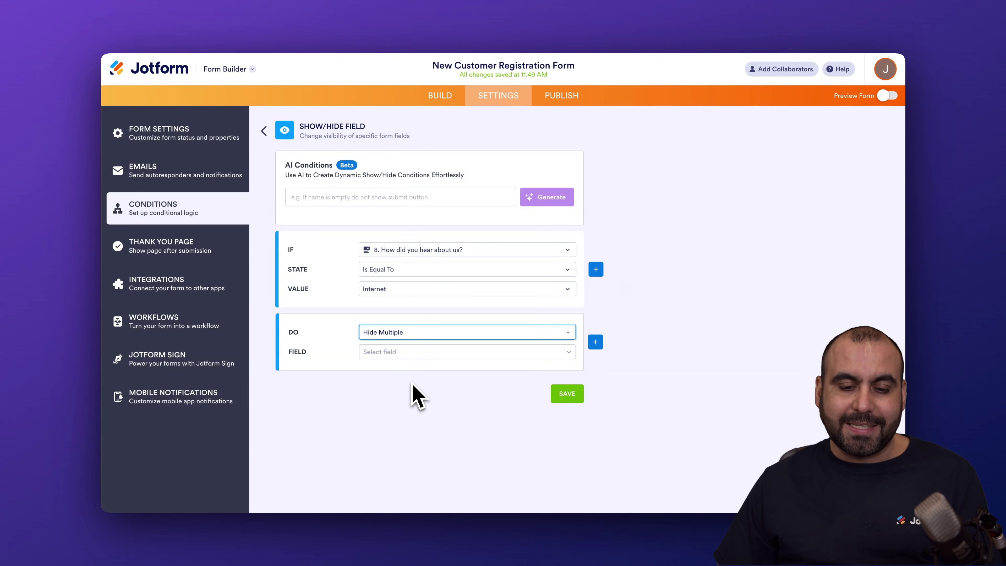
left_click(430, 352)
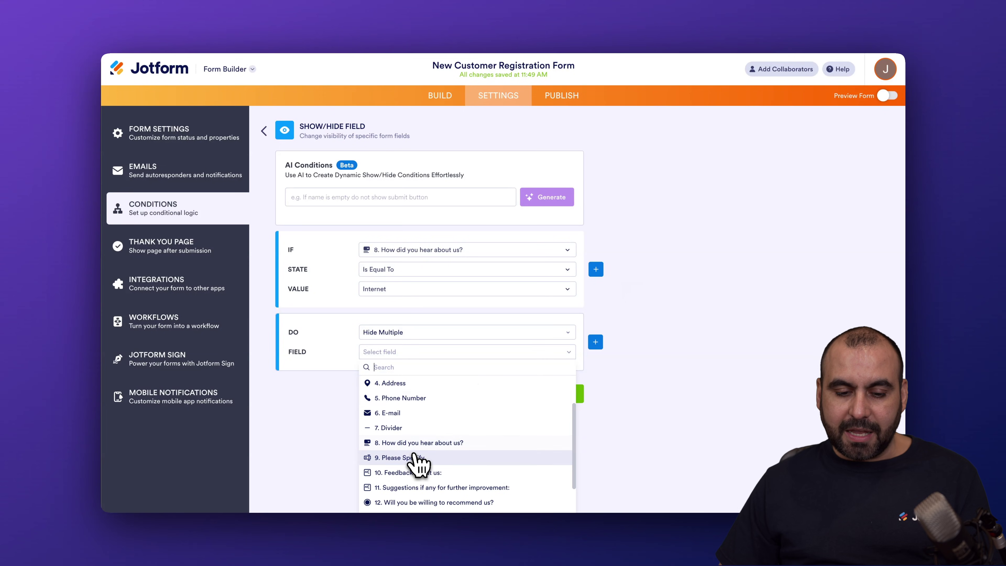
scroll(426, 487, "down", 1)
left_click(412, 436)
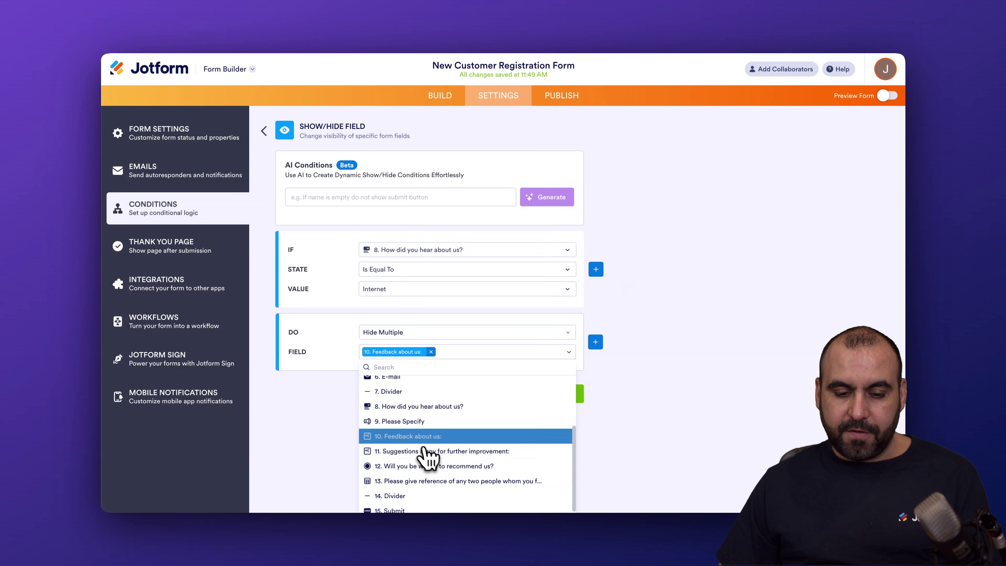
left_click(421, 452)
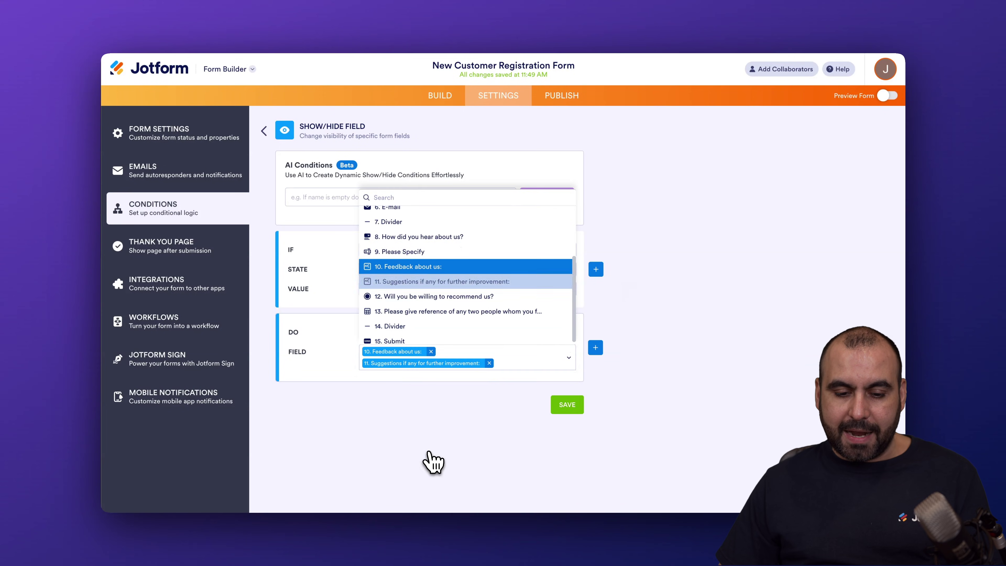
left_click(449, 296)
left_click(488, 420)
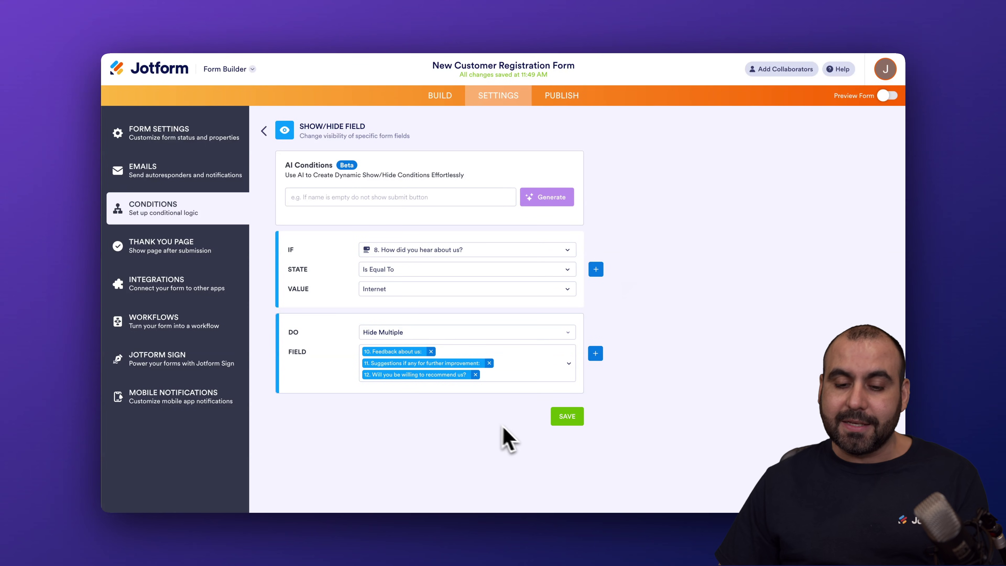
left_click(566, 424)
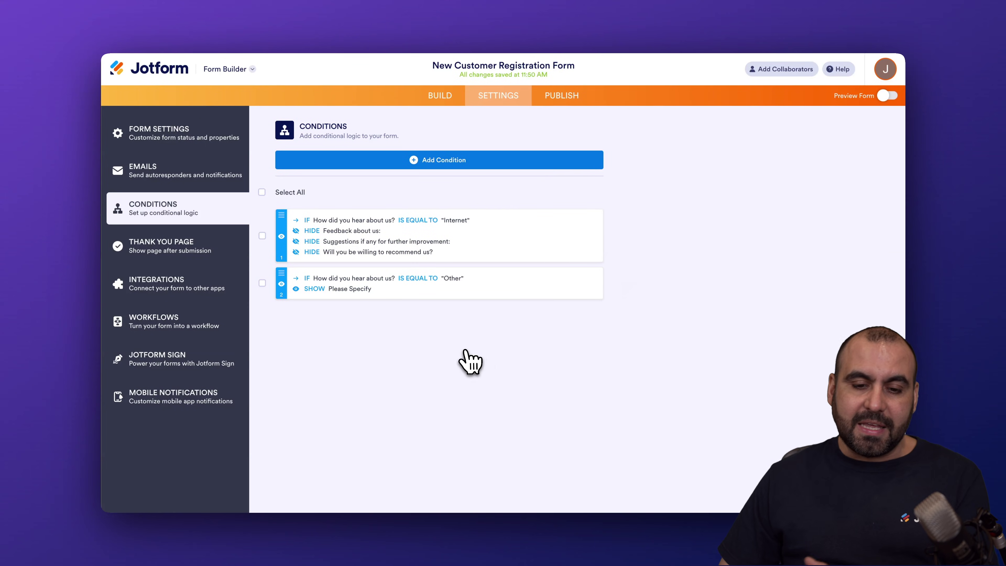
left_click(884, 102)
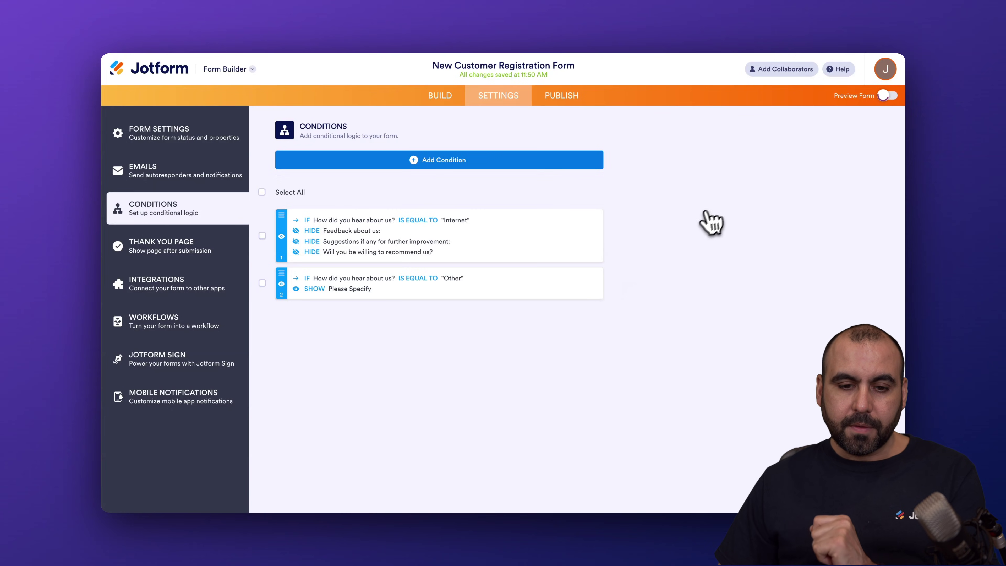
scroll(527, 317, "down", 2)
scroll(510, 334, "down", 5)
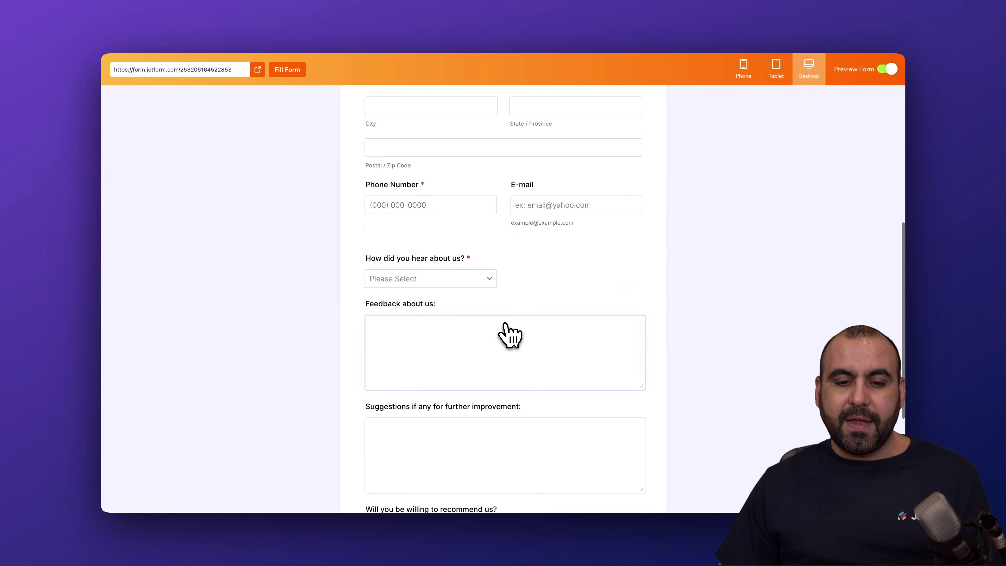
left_click(451, 279)
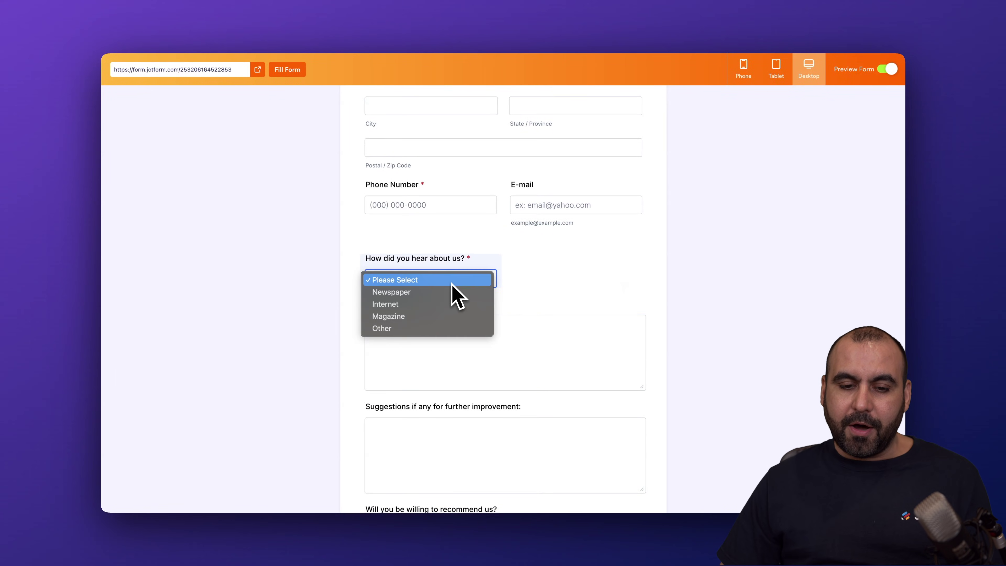
left_click(414, 316)
scroll(493, 349, "down", 3)
scroll(496, 354, "down", 4)
scroll(501, 360, "up", 2)
left_click(443, 152)
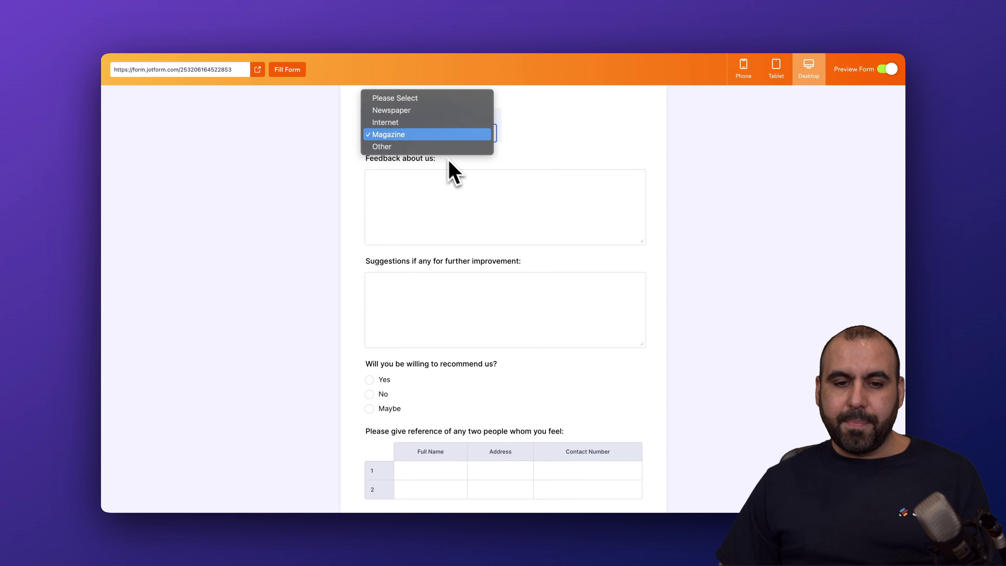
left_click(422, 124)
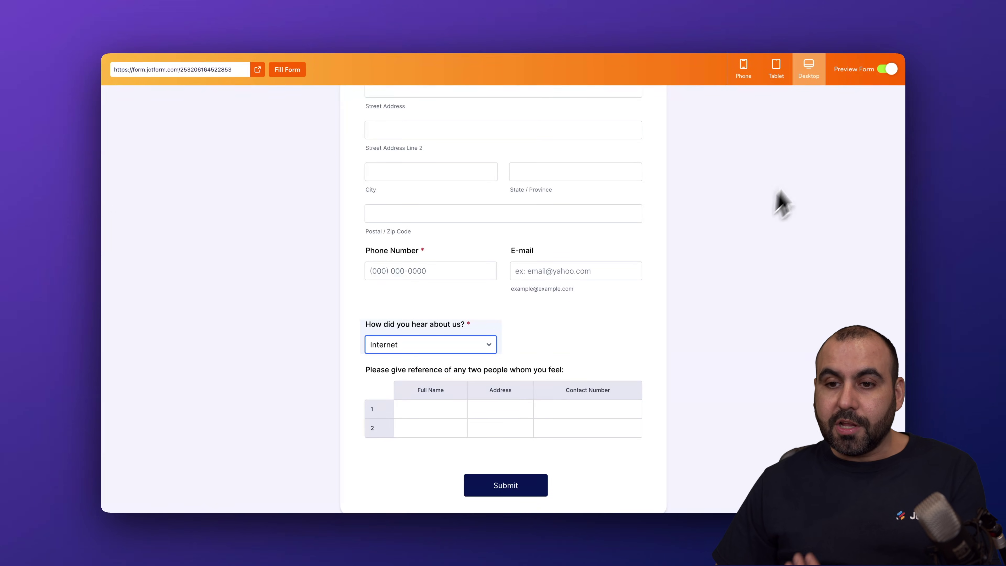
left_click(888, 69)
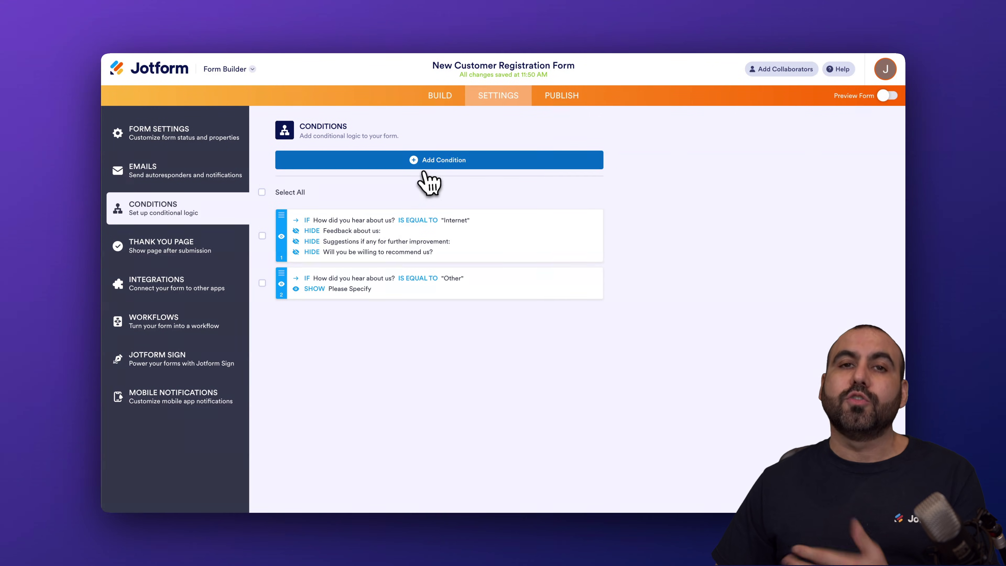
Add another condition from the Conditions page
left_click(456, 161)
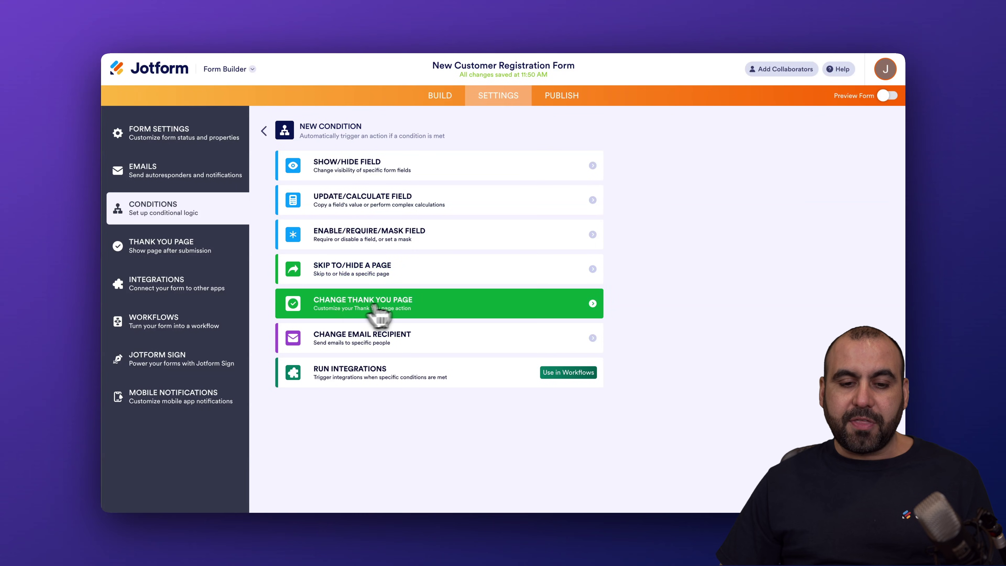
left_click(405, 311)
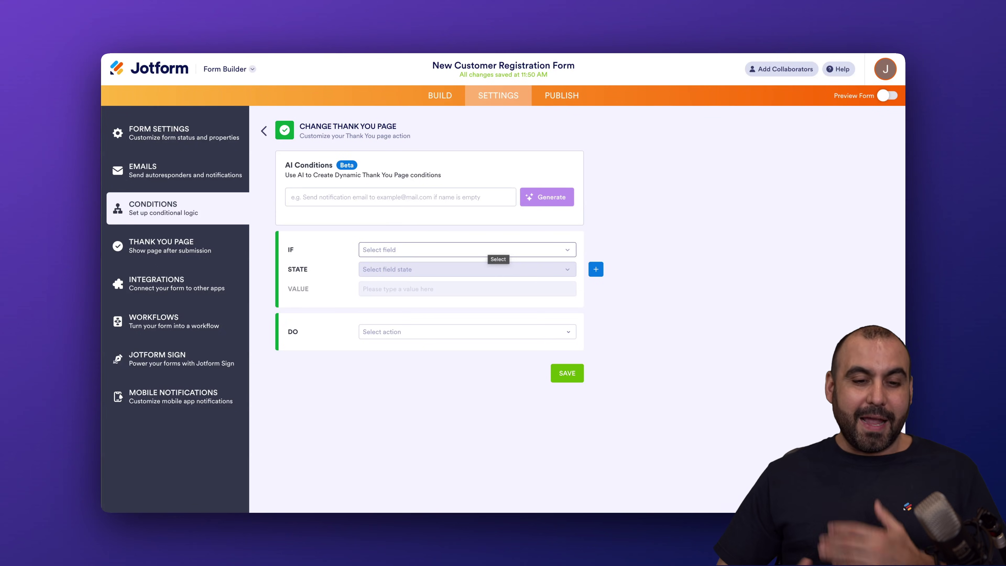
left_click(488, 254)
scroll(456, 367, "down", 3)
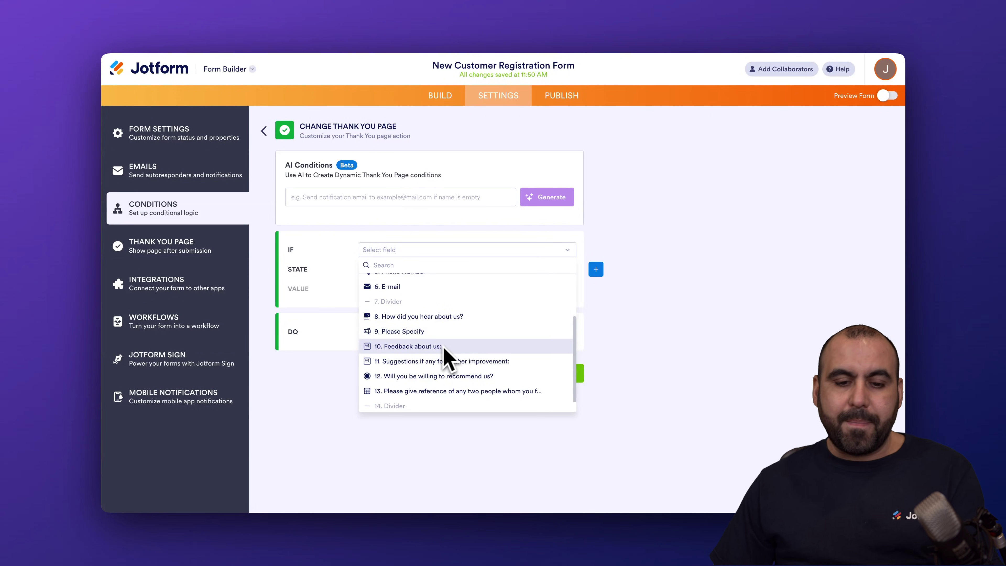
left_click(332, 309)
left_click(419, 336)
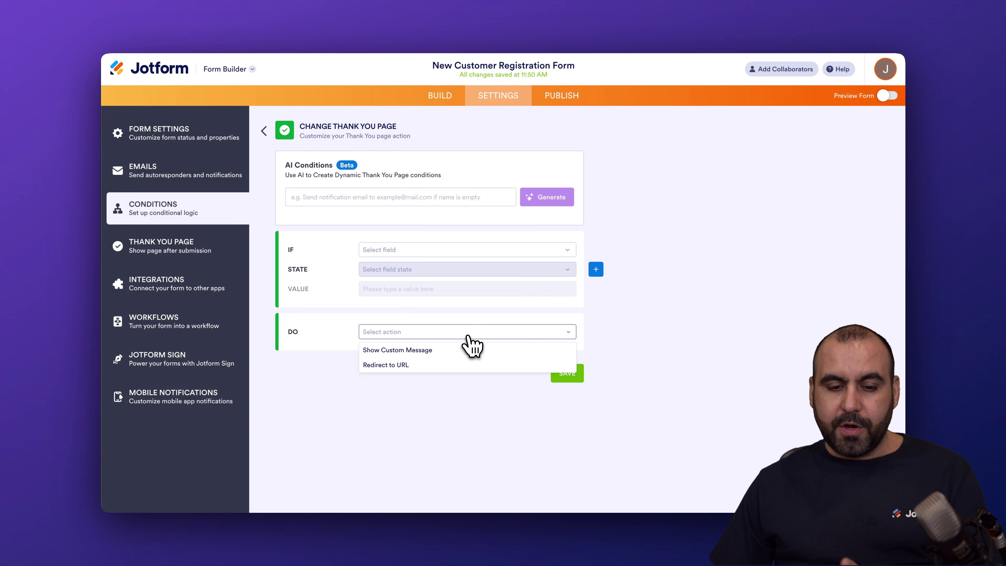
left_click(421, 352)
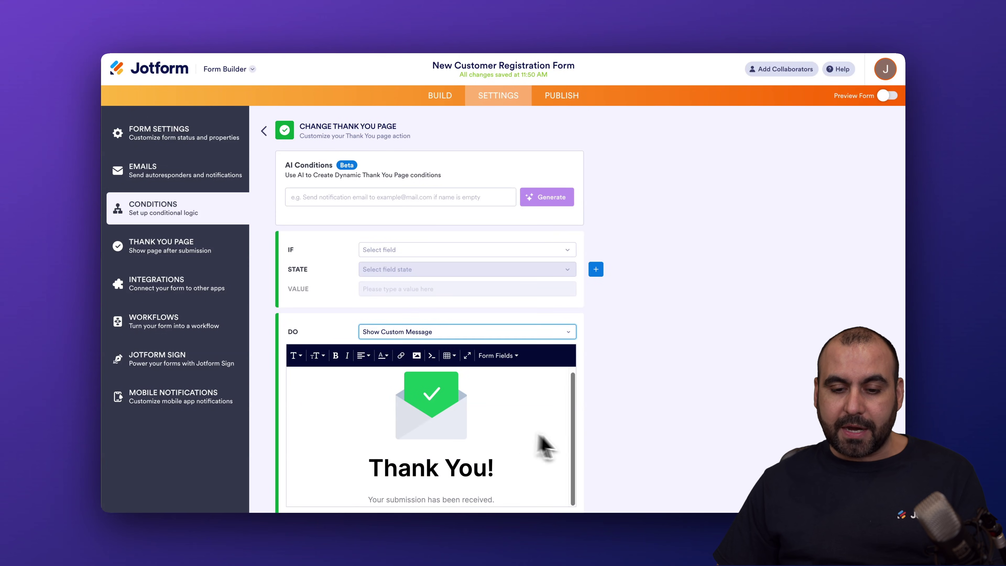
scroll(540, 436, "down", 2)
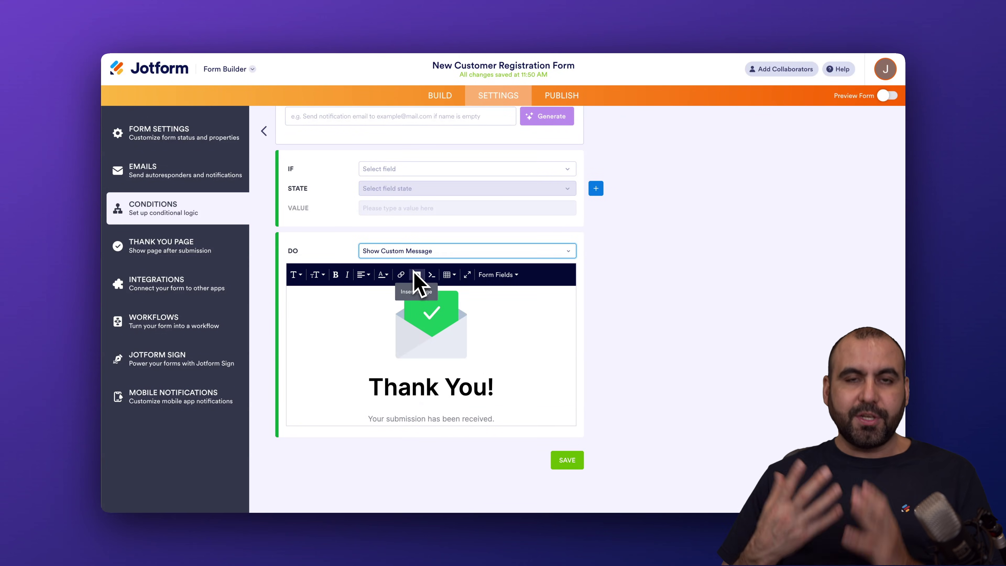
left_click(412, 251)
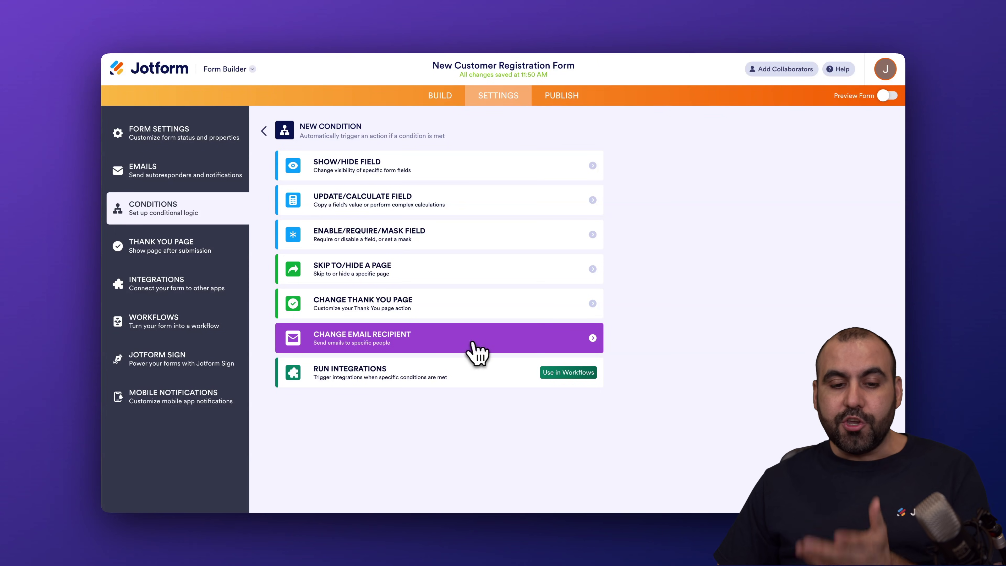
left_click(455, 346)
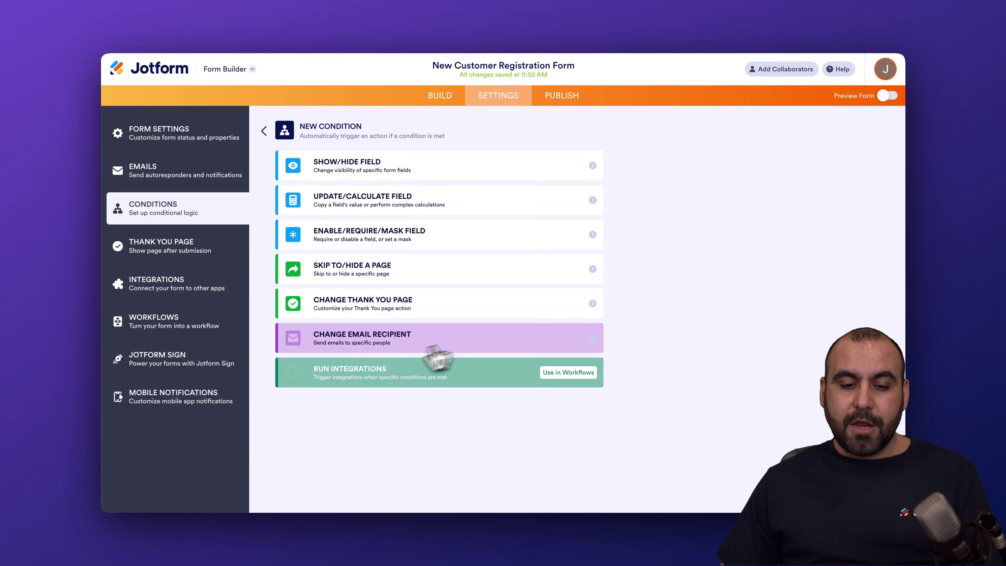